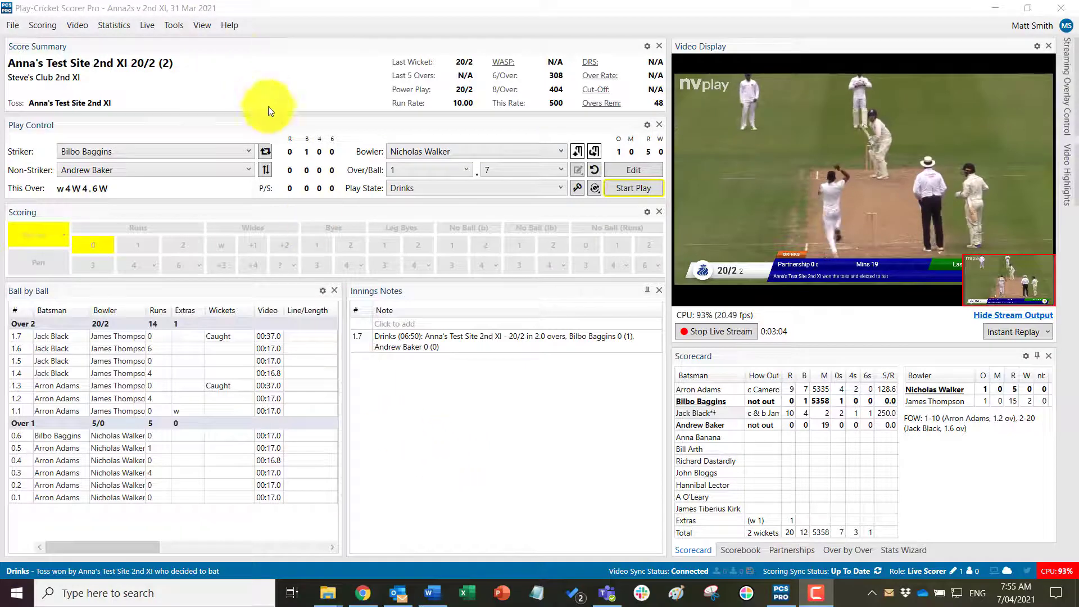
Open the Match Stats Wizard for all innings and move its window up, away from the centre of the screen.
click(116, 25)
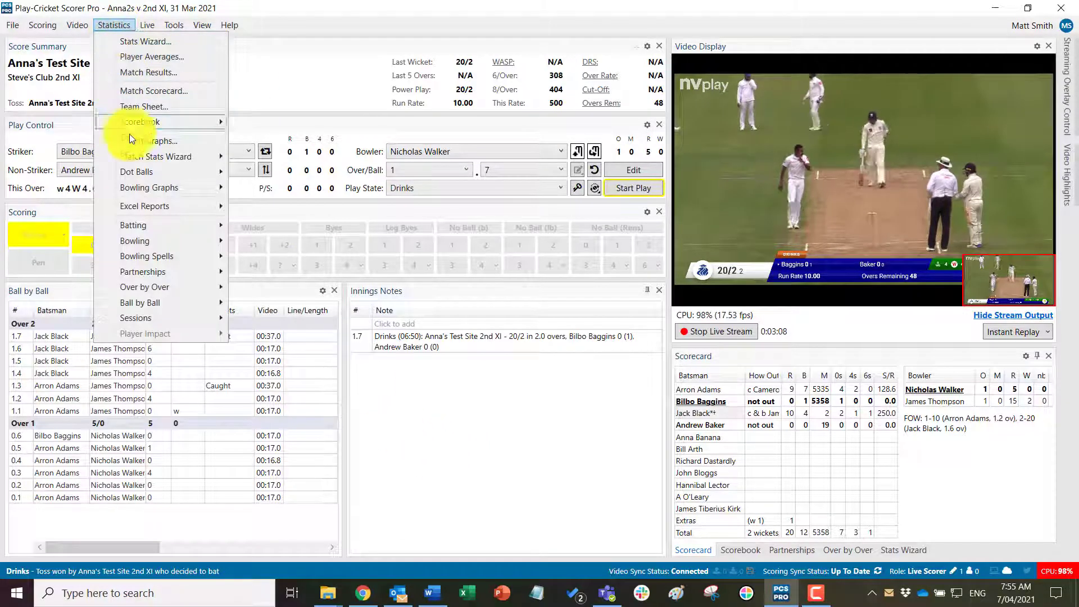
mouse_move(131, 159)
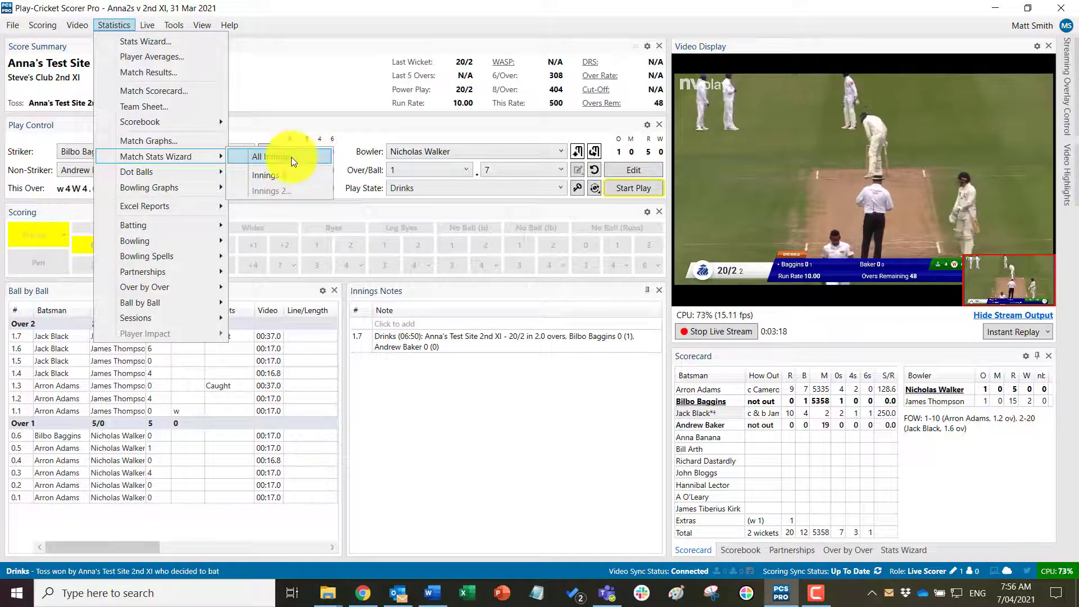
click(288, 158)
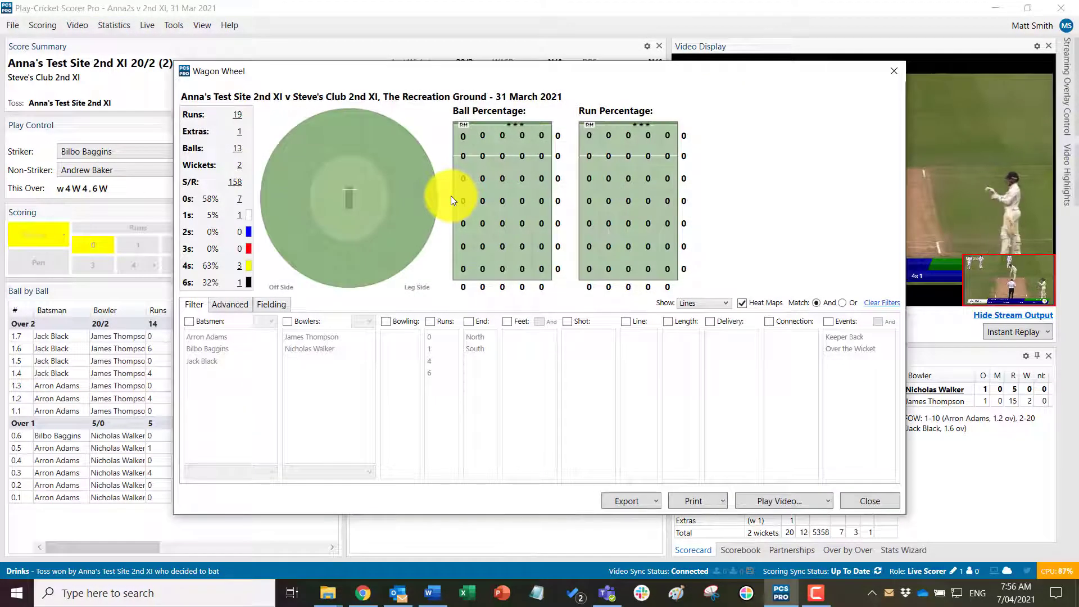
drag(376, 70, 319, 45)
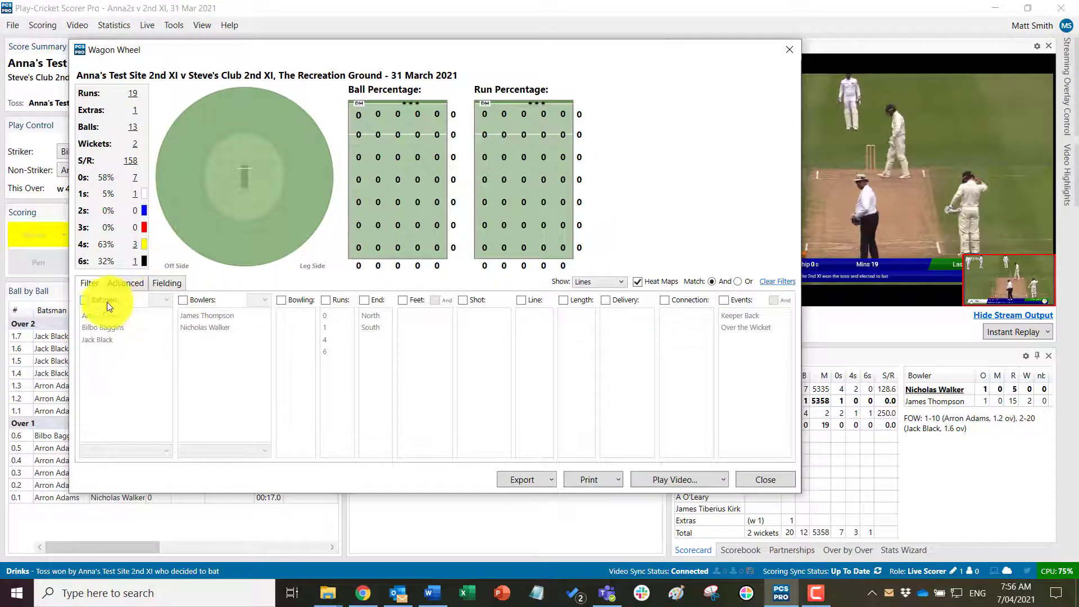
click(85, 301)
click(108, 317)
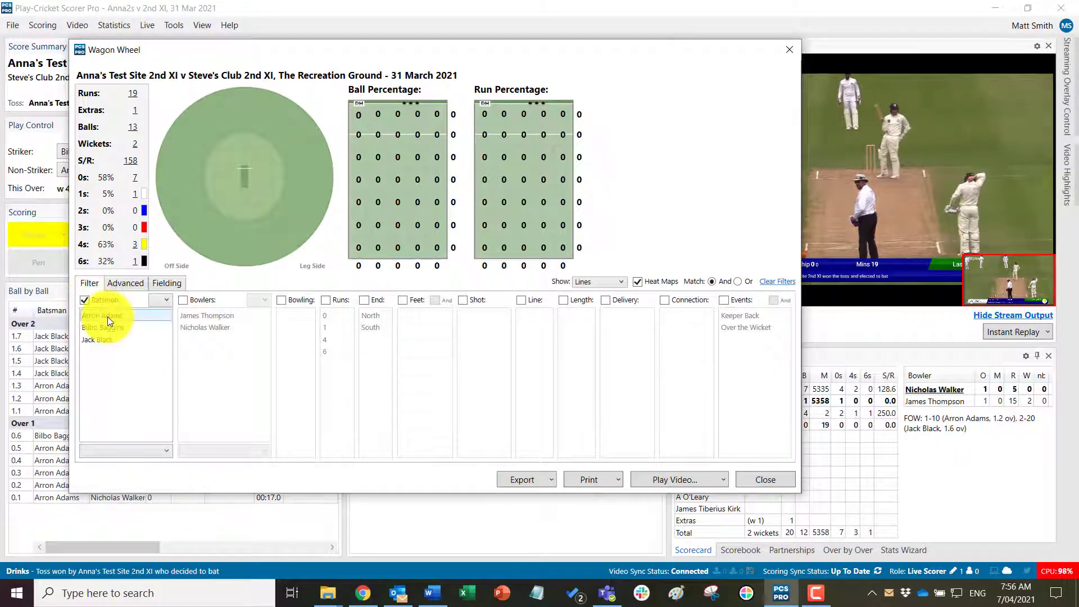
click(85, 300)
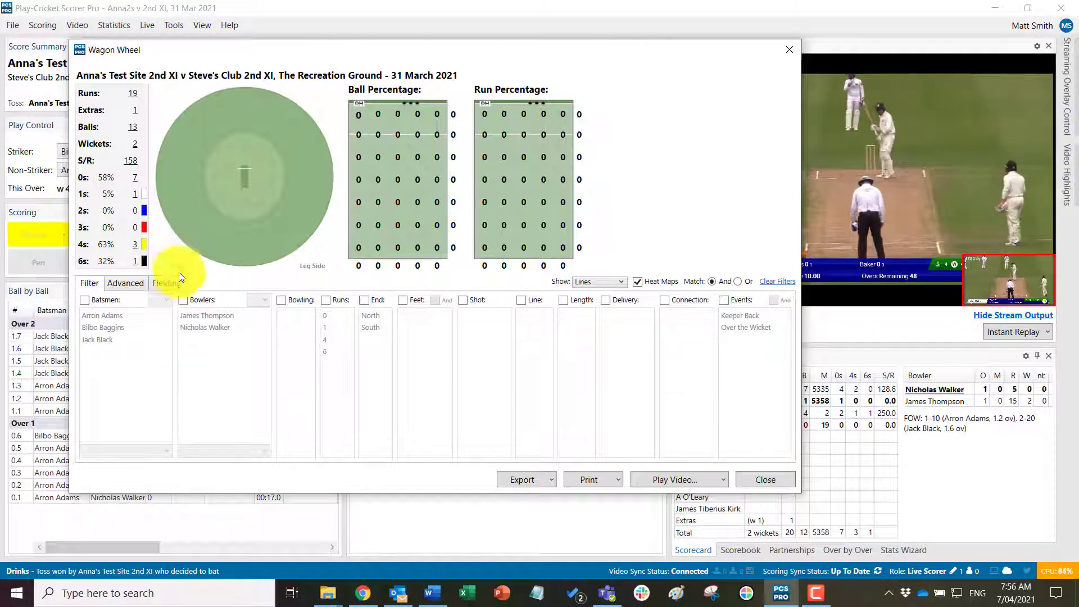
Filter the match deliveries to the first listed bowler and to the Caught dismissal type.
click(183, 300)
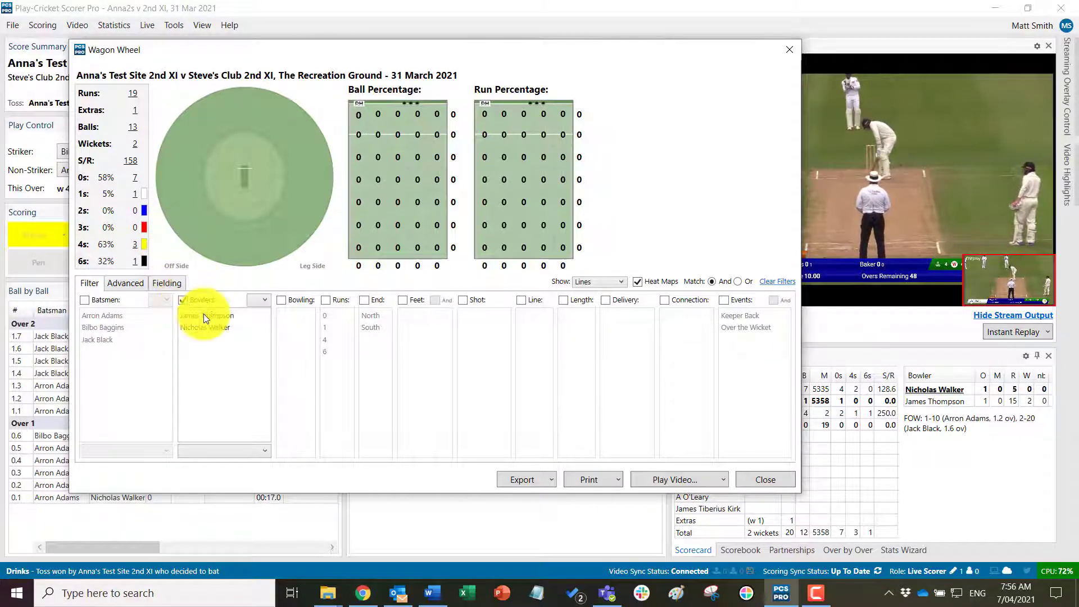
click(203, 315)
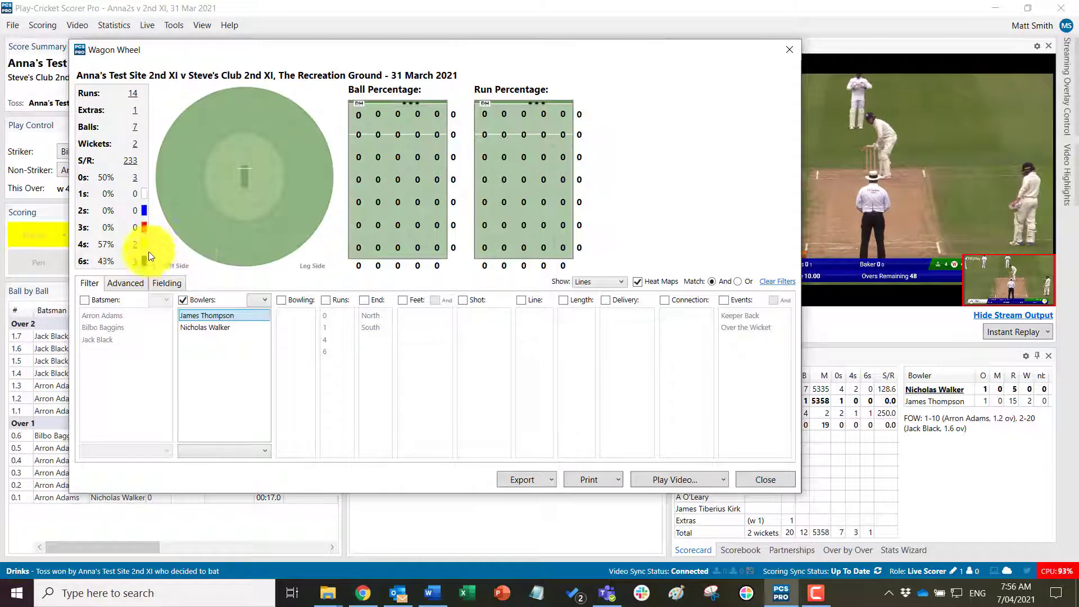
click(124, 281)
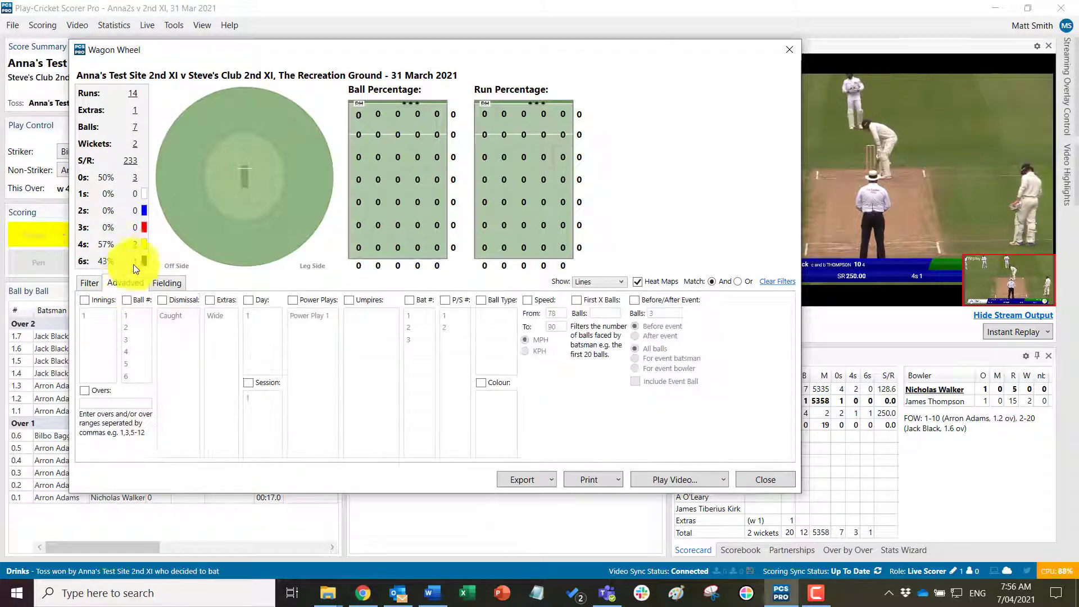
click(163, 299)
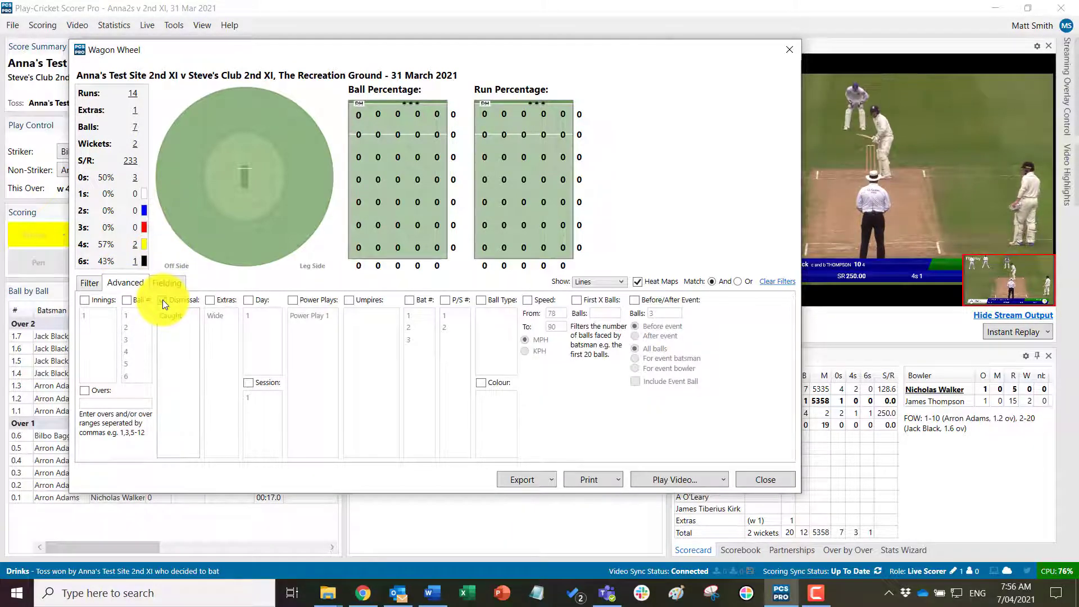
click(173, 315)
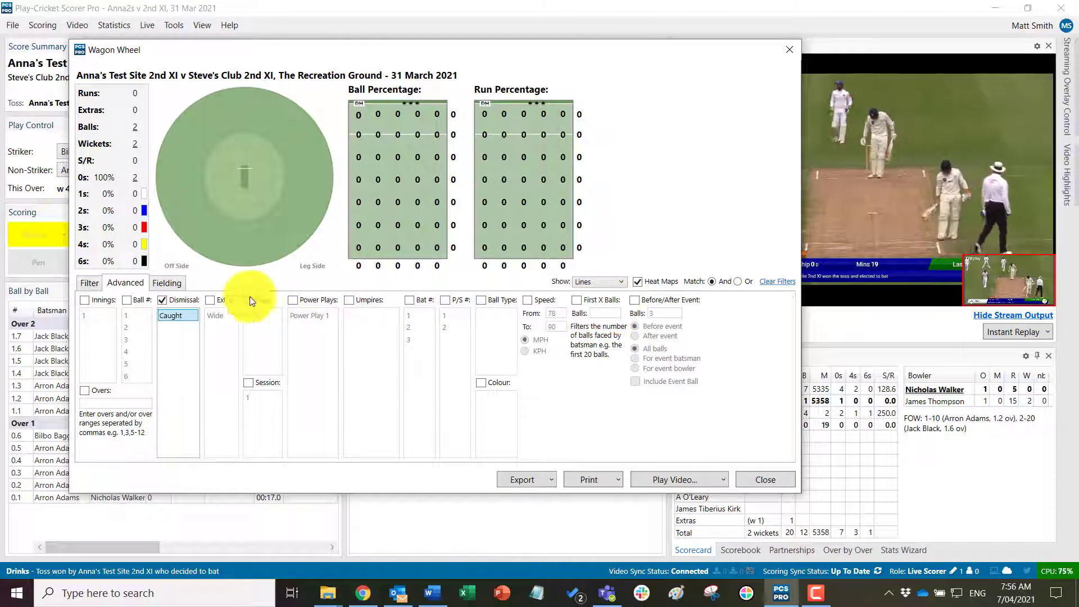
click(96, 287)
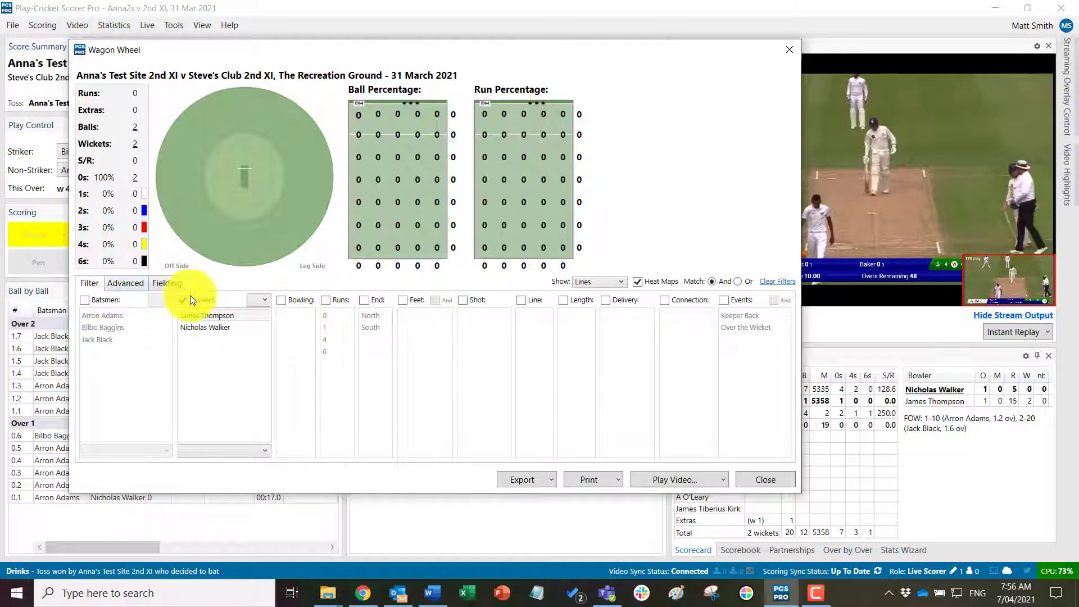
click(120, 282)
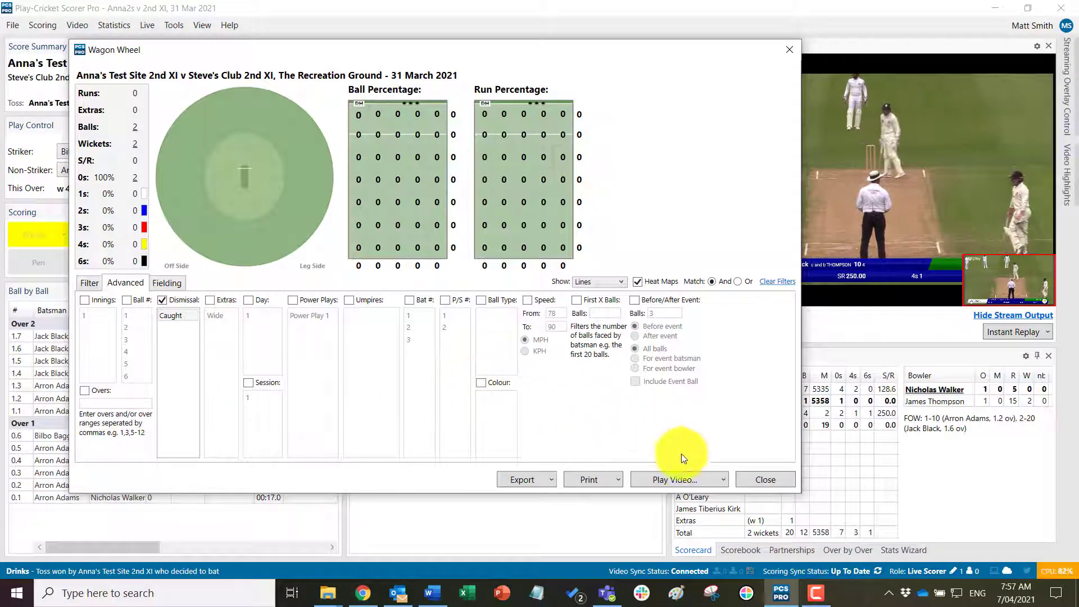
Add the filtered deliveries to a new video package and inspect the first wicket clip and the "Wicket" pre-rolls in its timeline.
click(724, 481)
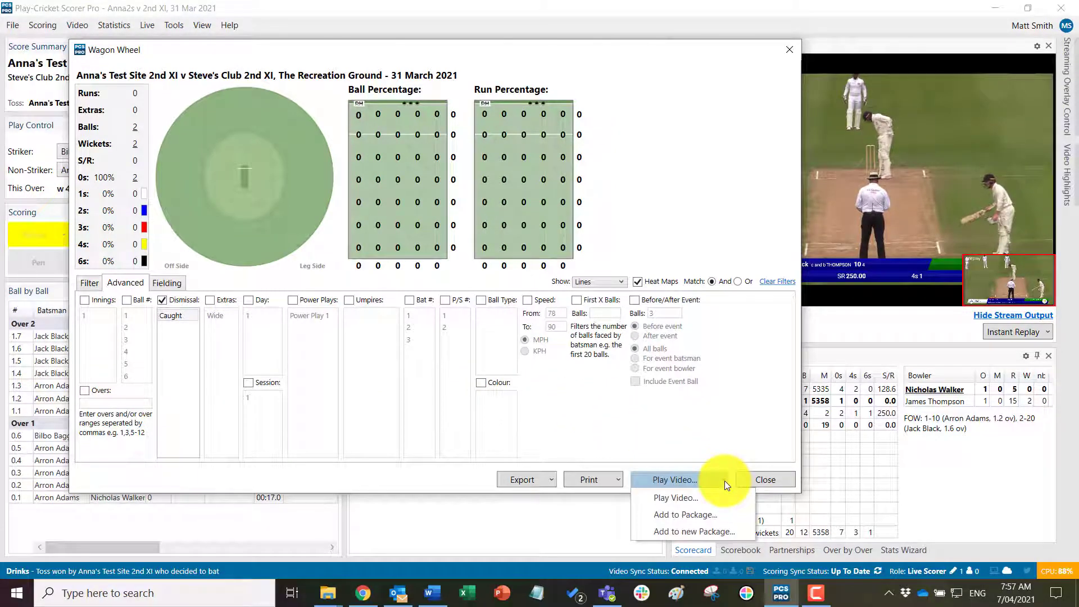
click(707, 531)
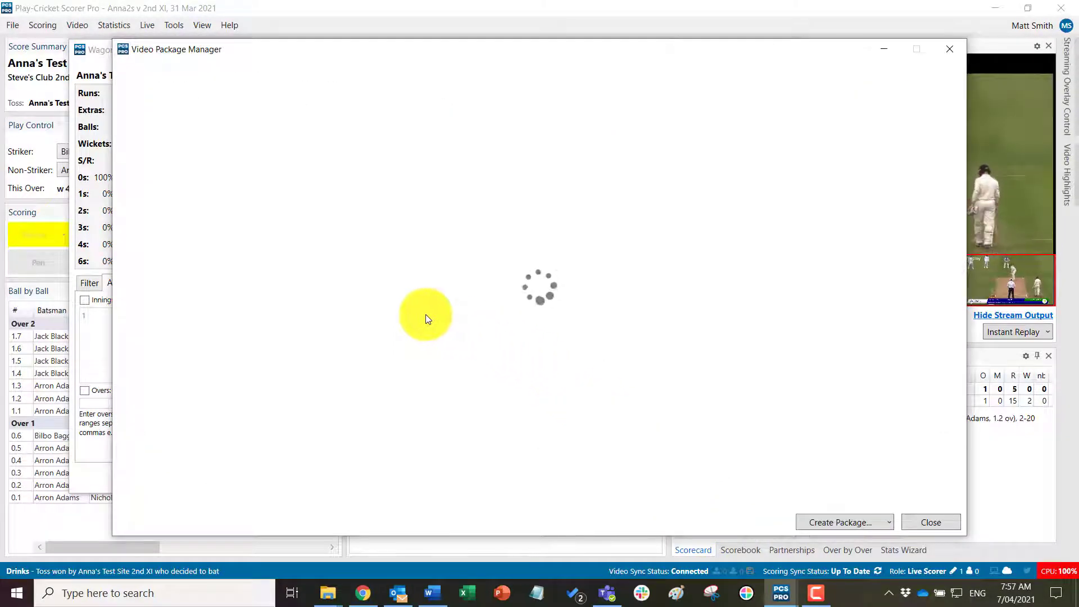
drag(341, 55, 268, 47)
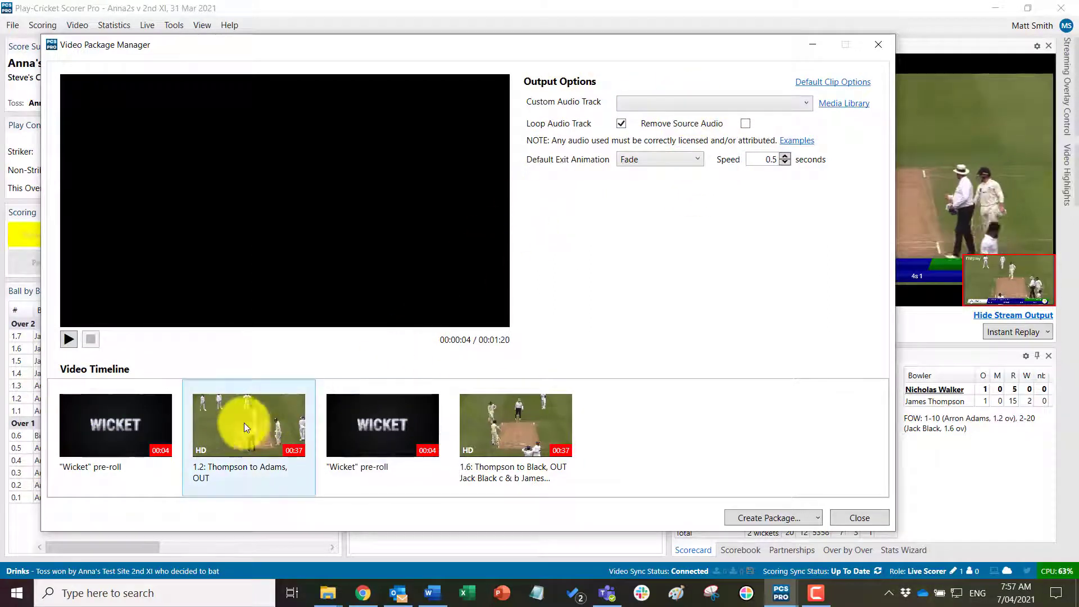
click(270, 413)
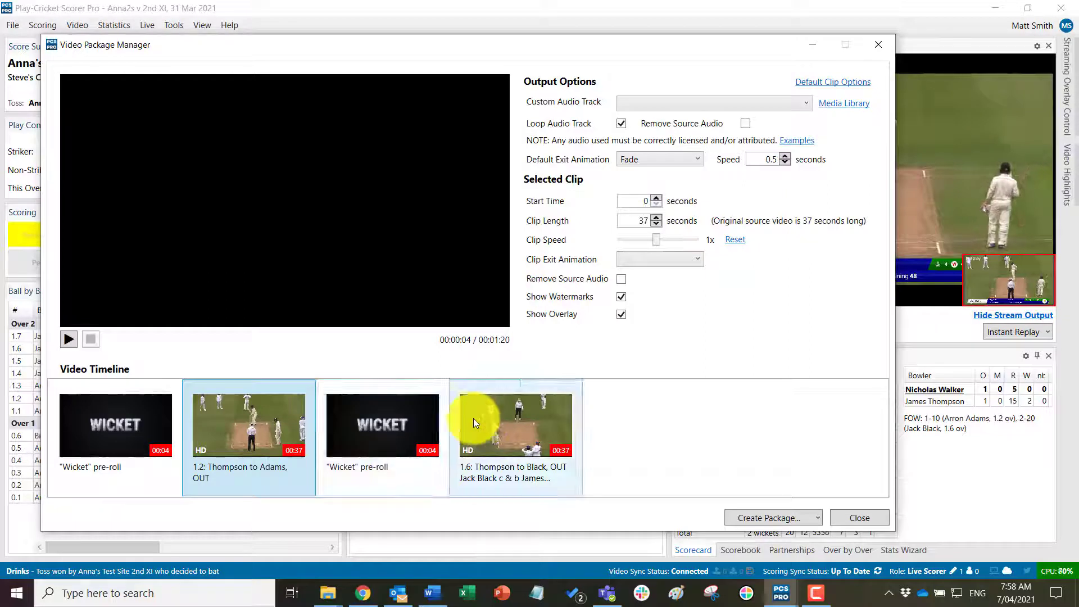
right_click(389, 418)
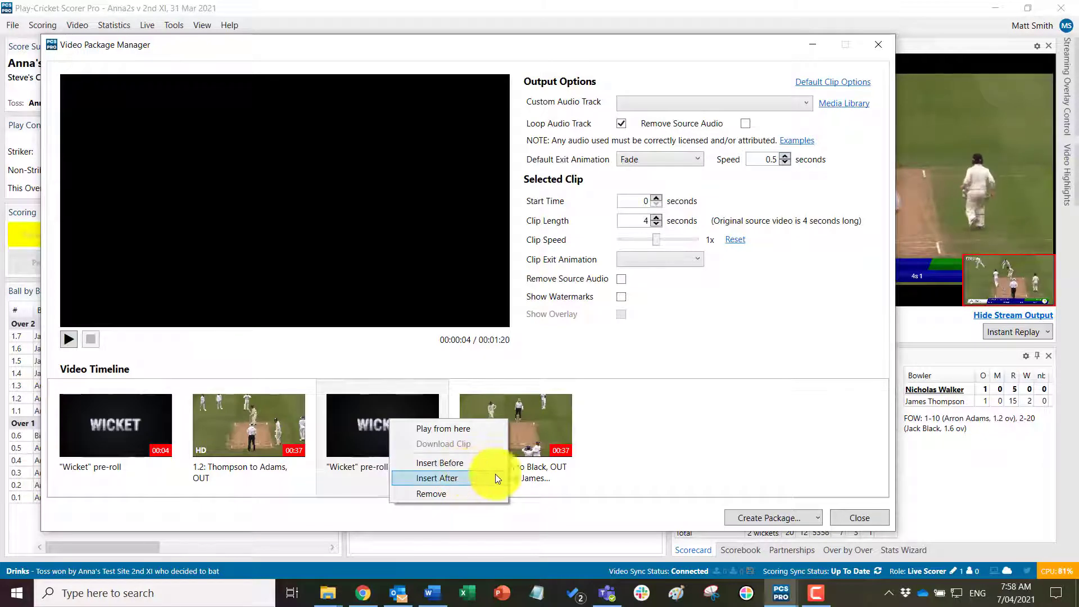
click(622, 437)
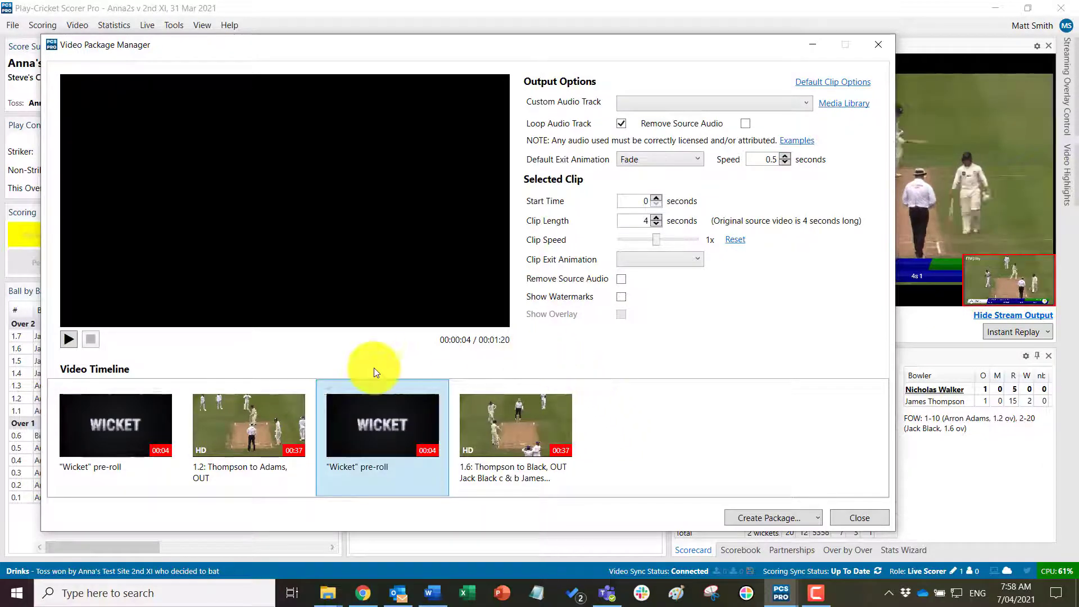
click(124, 415)
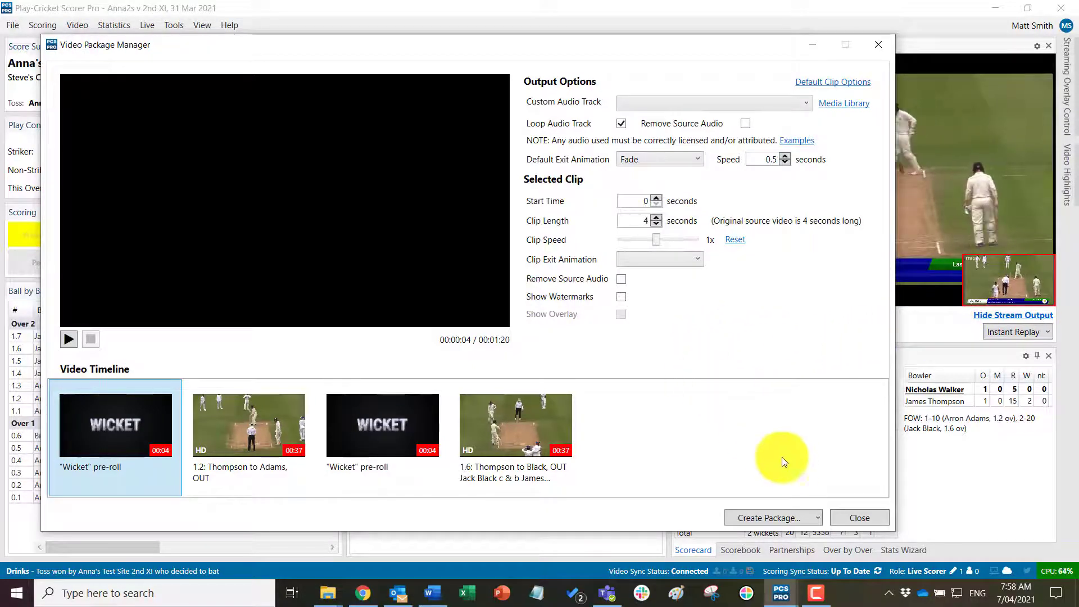
Play the wicket package into the live stream, and close the package manager and the Wagon Wheel window.
click(818, 518)
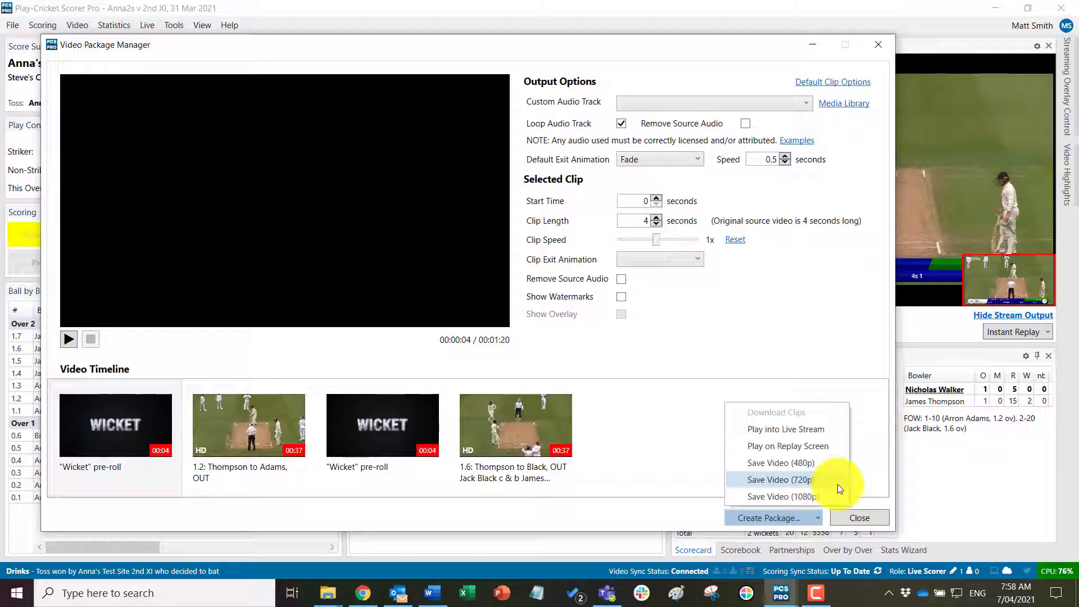
click(805, 433)
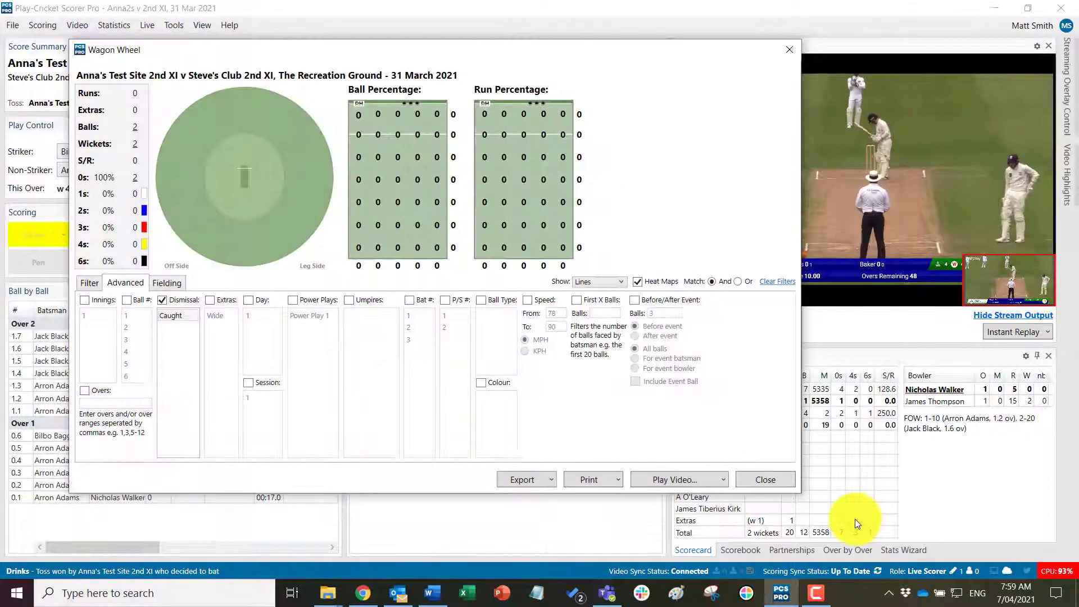
click(758, 480)
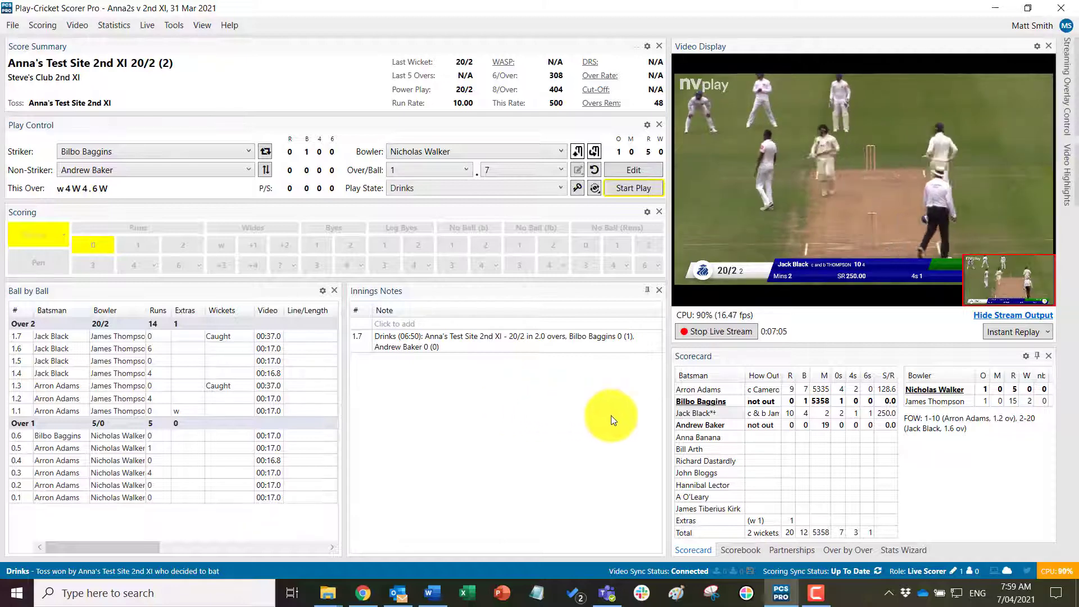
Widen the video and scorecard area and open the Stats Wizard for the dismissed batsman who scored 10 runs.
drag(668, 397, 529, 393)
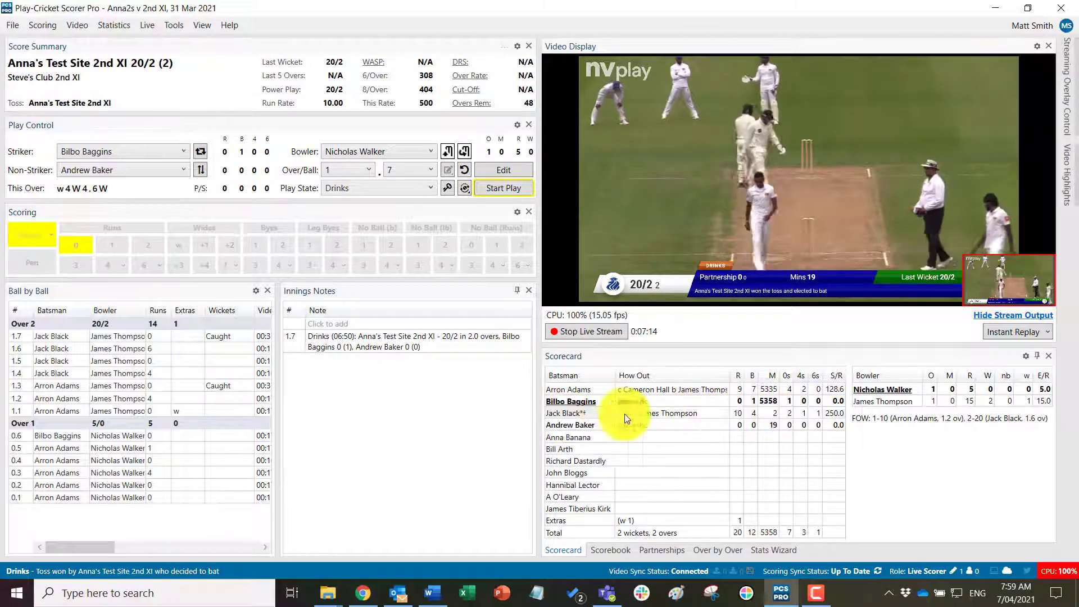
right_click(596, 413)
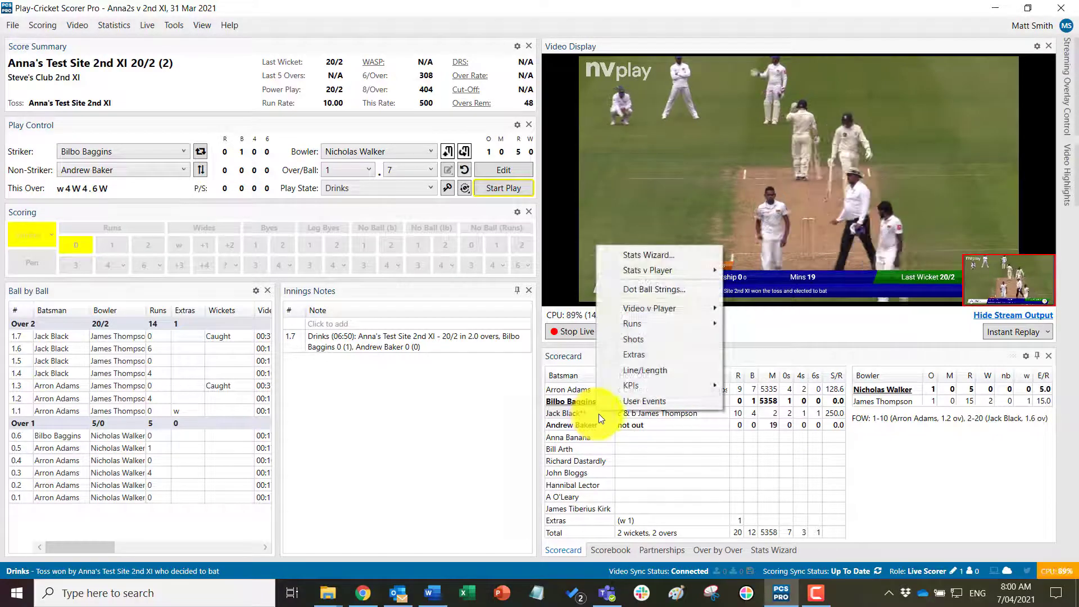
click(629, 255)
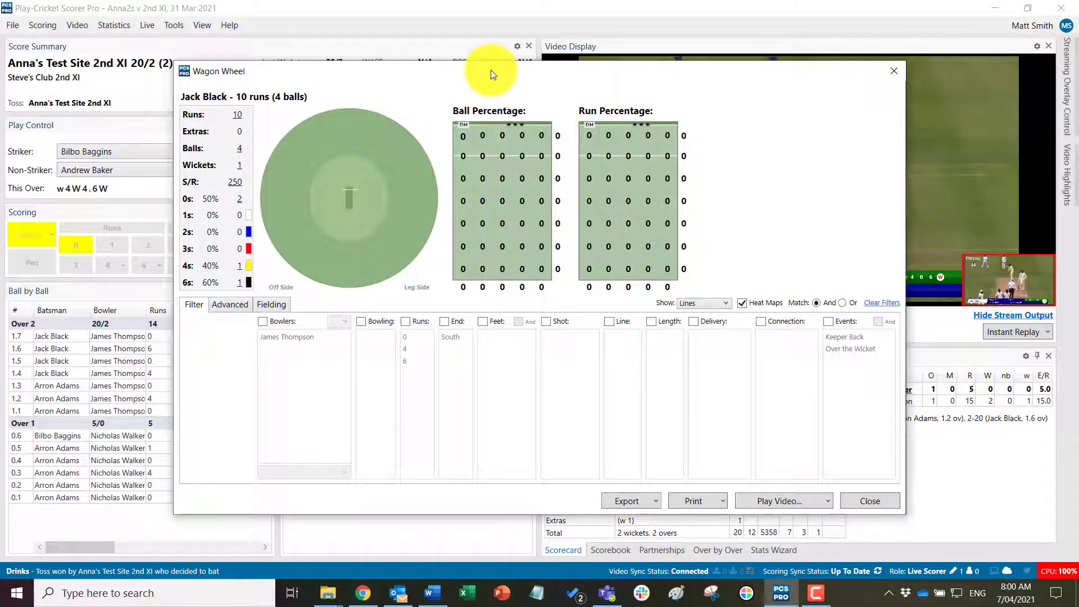
drag(434, 71, 380, 55)
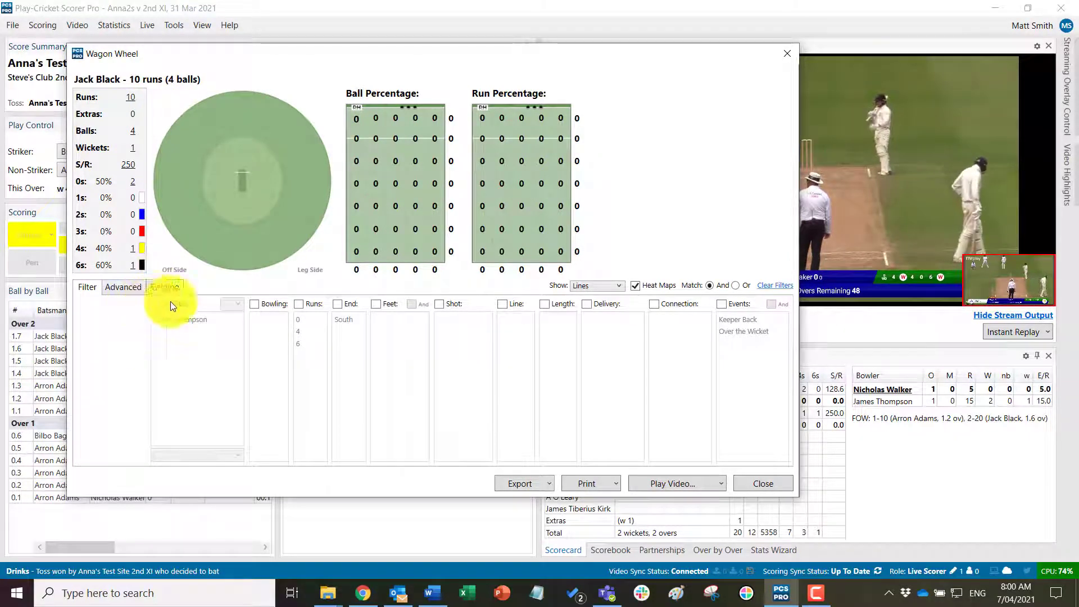
Filter the batsman's deliveries to runs of 4 and 6 and add them to a new video package.
click(299, 304)
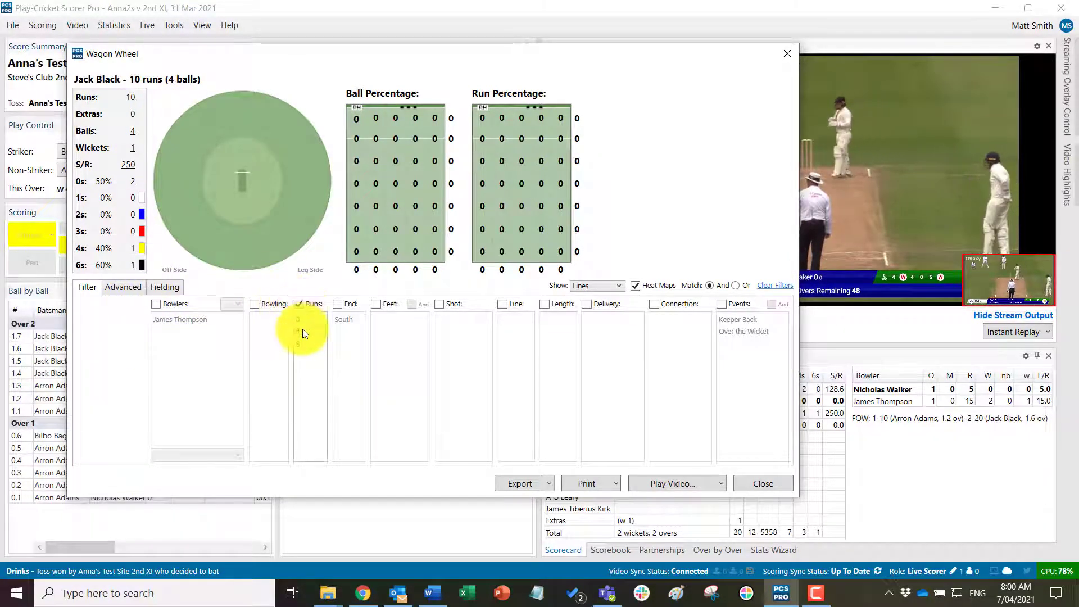
click(303, 330)
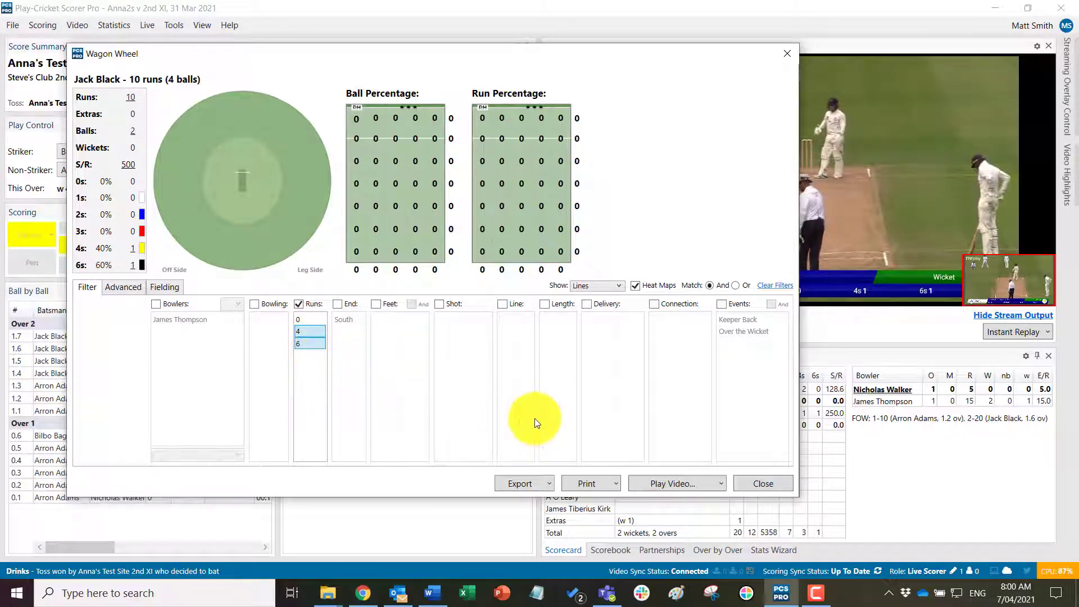
click(722, 487)
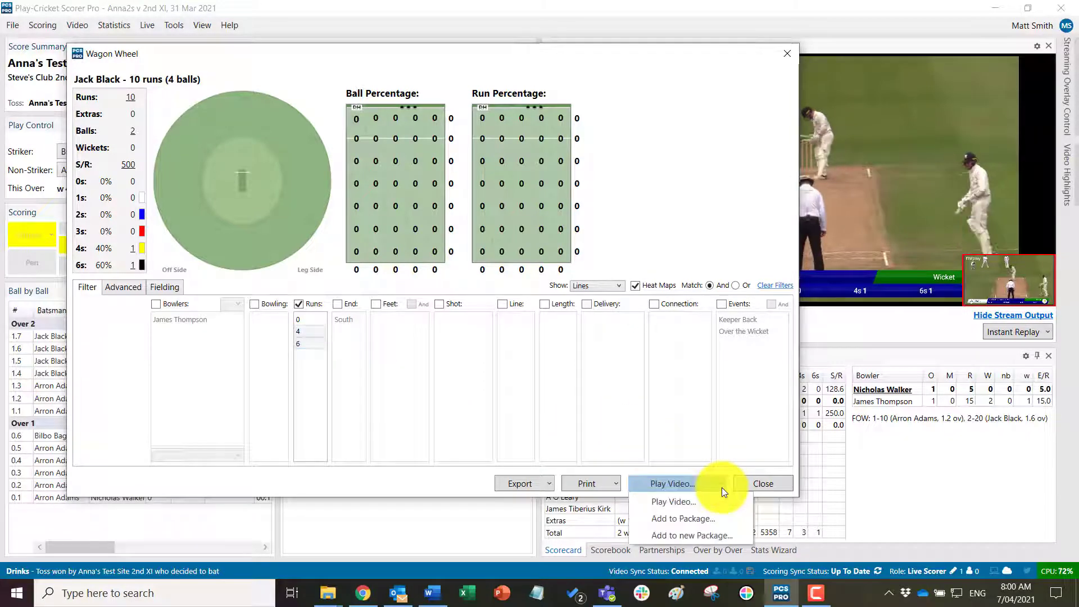
click(690, 536)
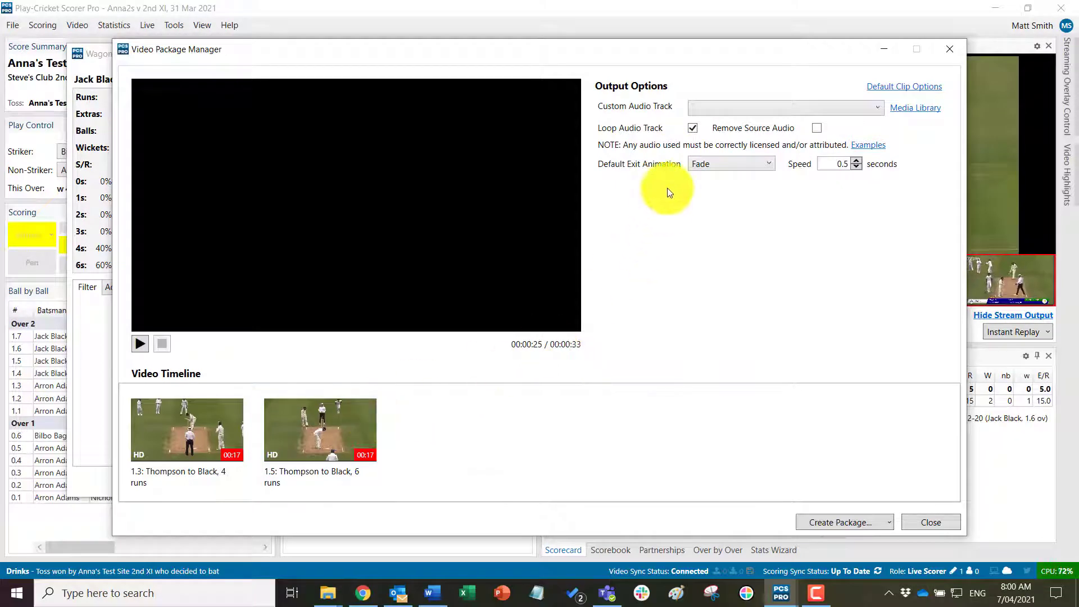
Play the package of boundaries into the live stream with a "Highlights" pre-roll at the start.
click(194, 428)
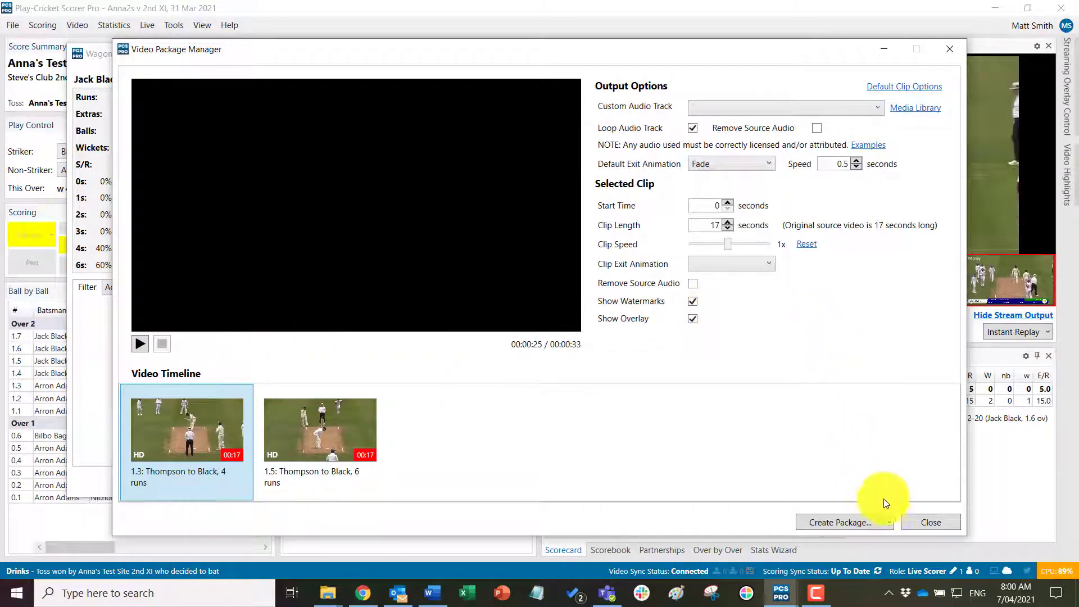
click(890, 523)
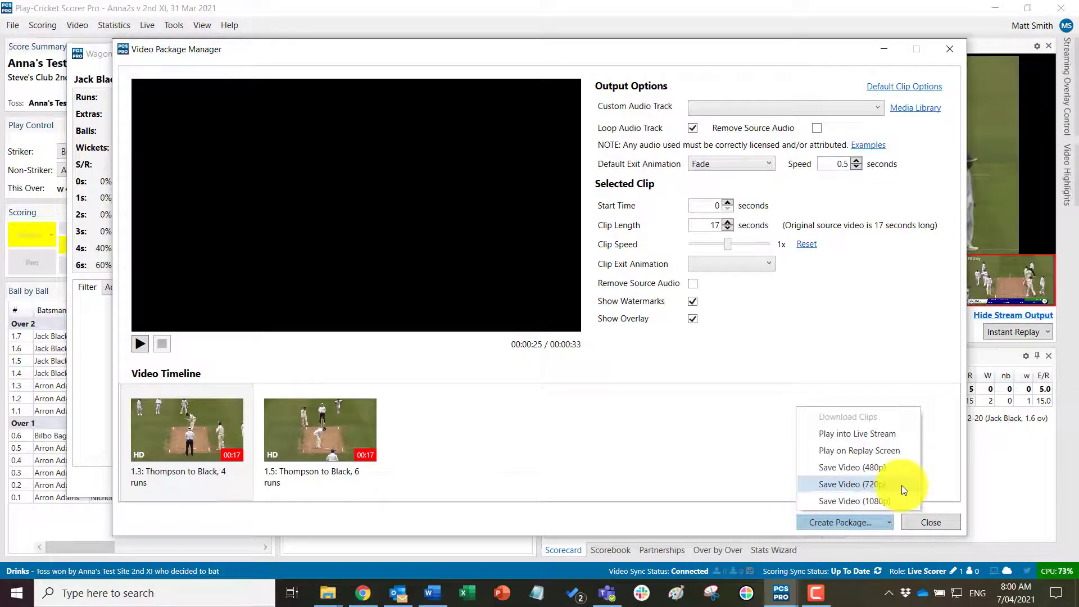
click(874, 440)
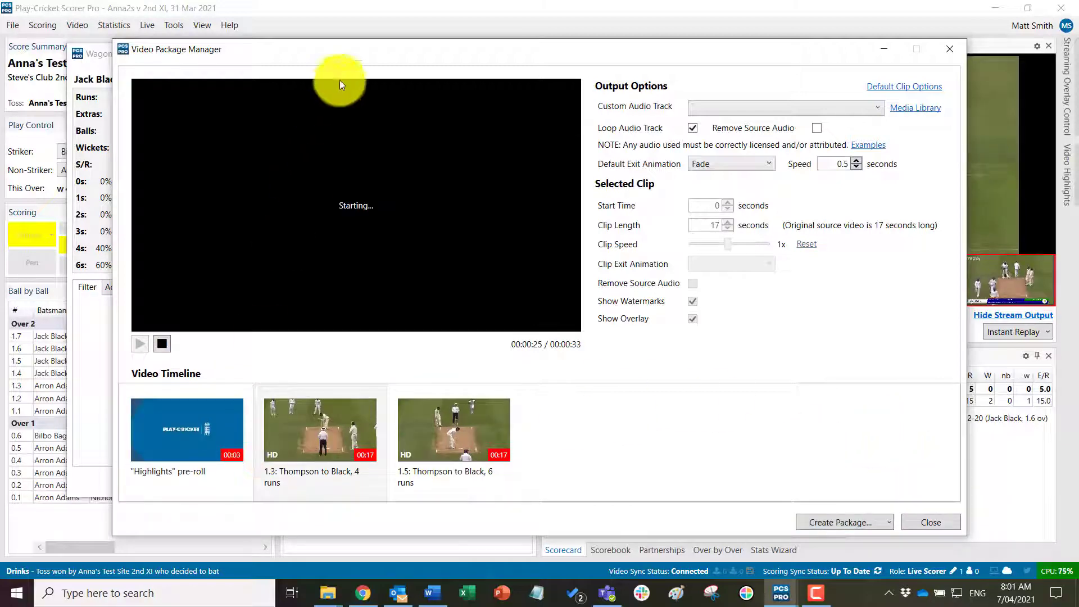
drag(329, 52, 265, 47)
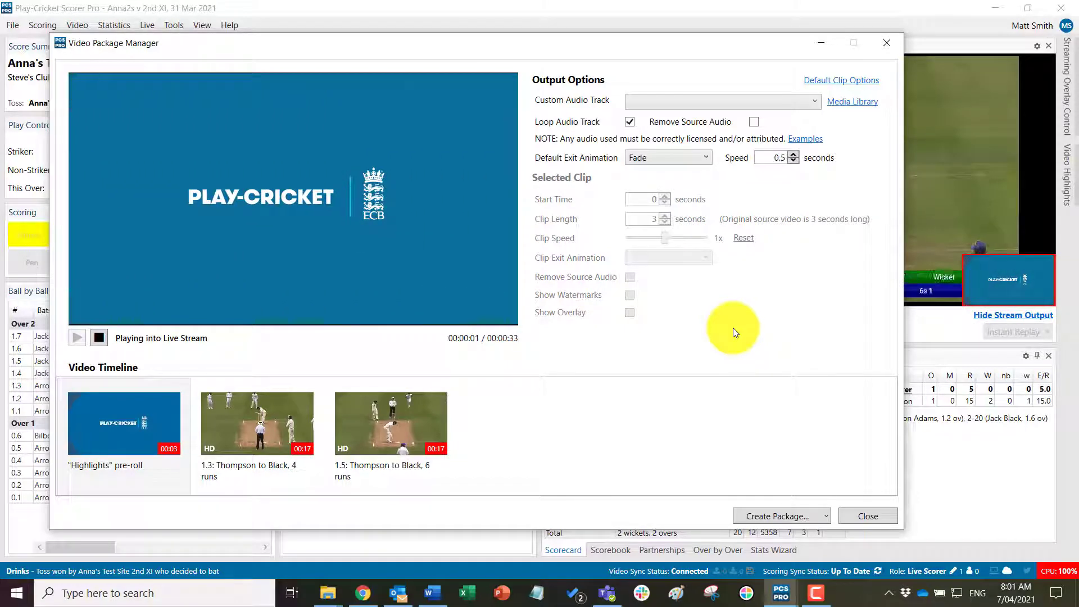
Close the package manager and the Wagon Wheel window, and display the Video Ball by Ball panel with the last over's clips.
click(859, 516)
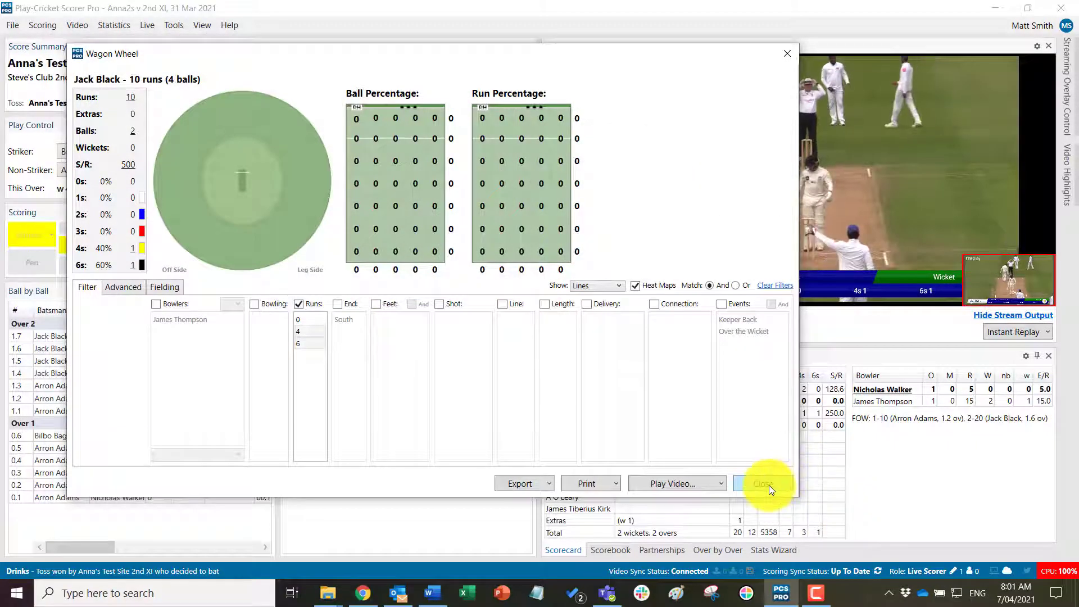
click(769, 485)
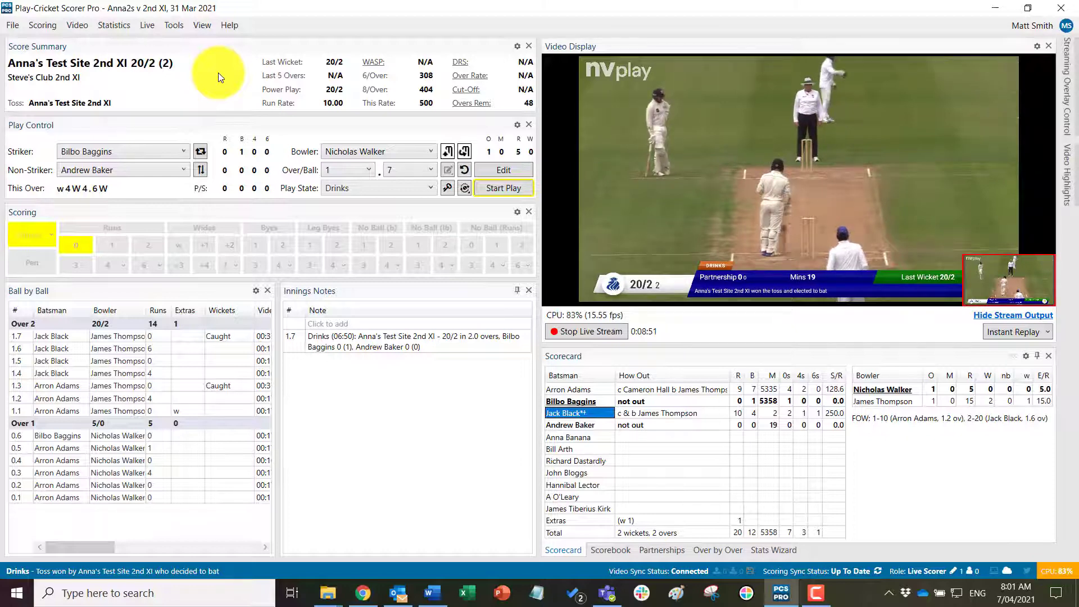
click(201, 25)
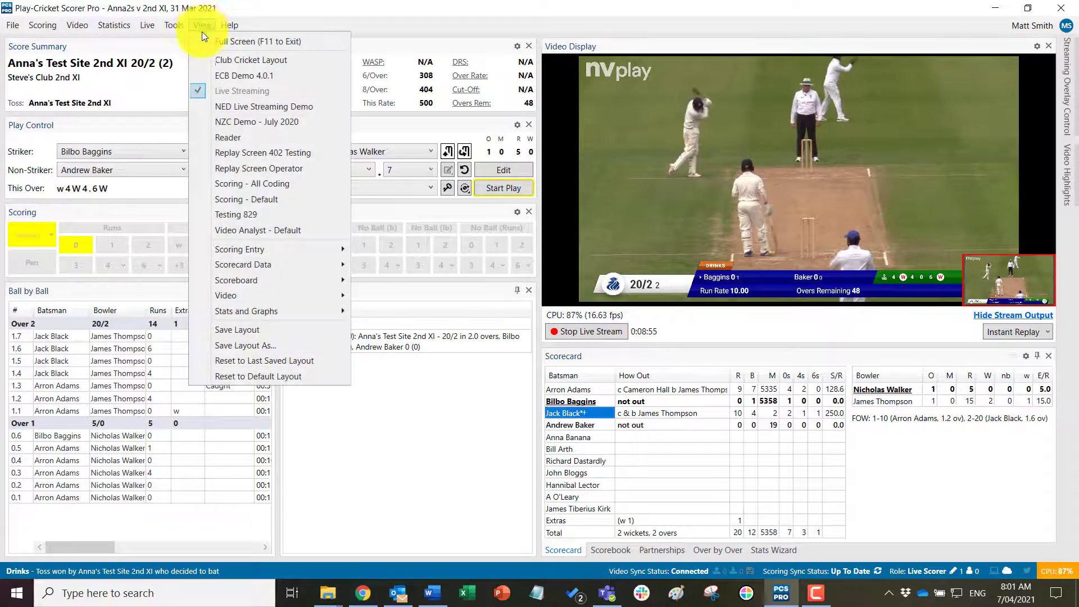
mouse_move(227, 296)
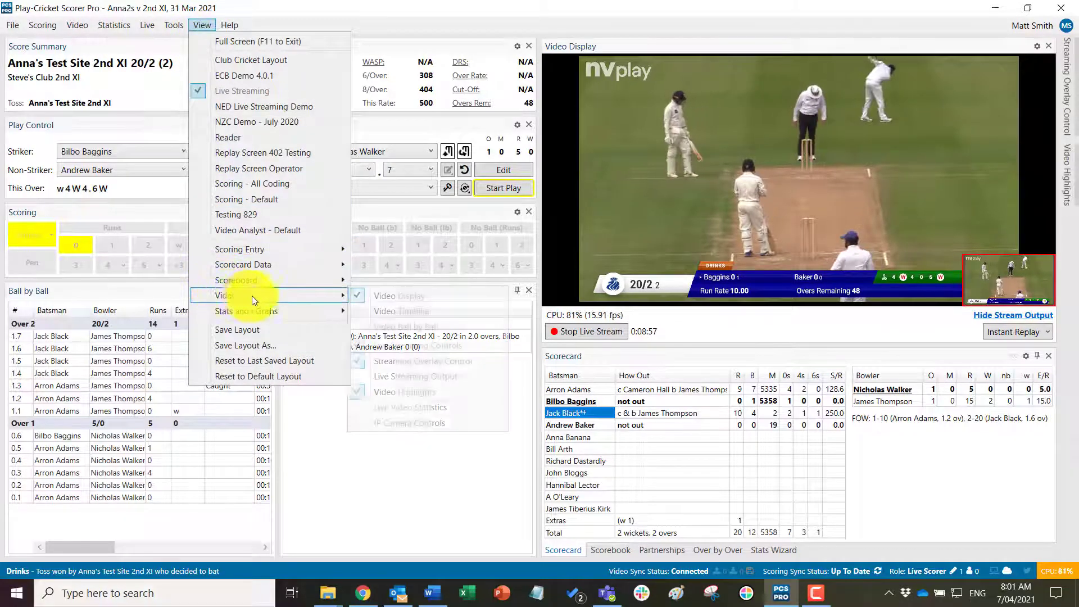
click(390, 326)
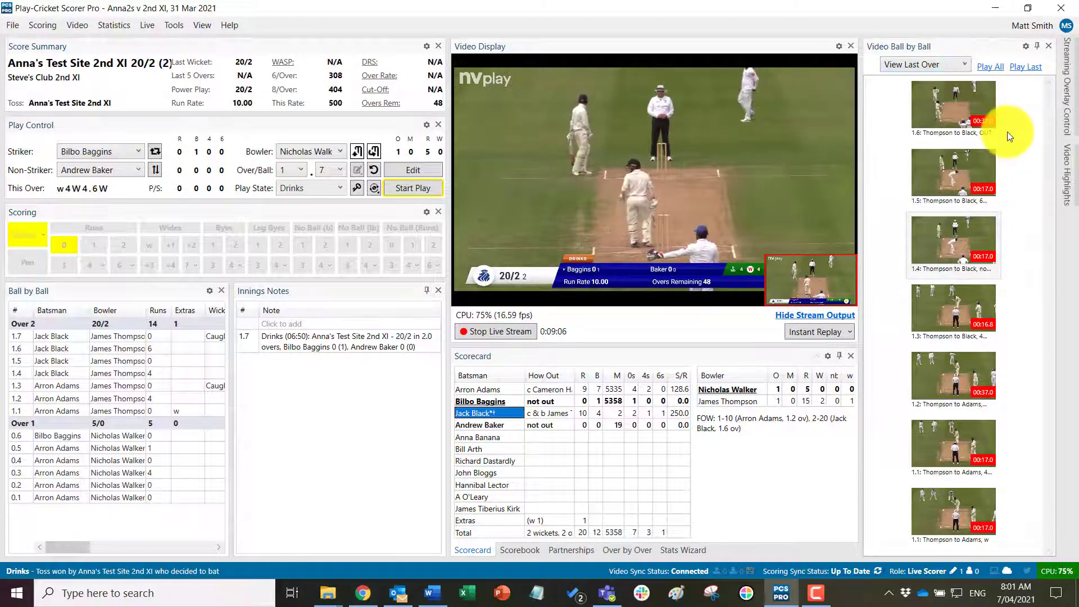
click(967, 65)
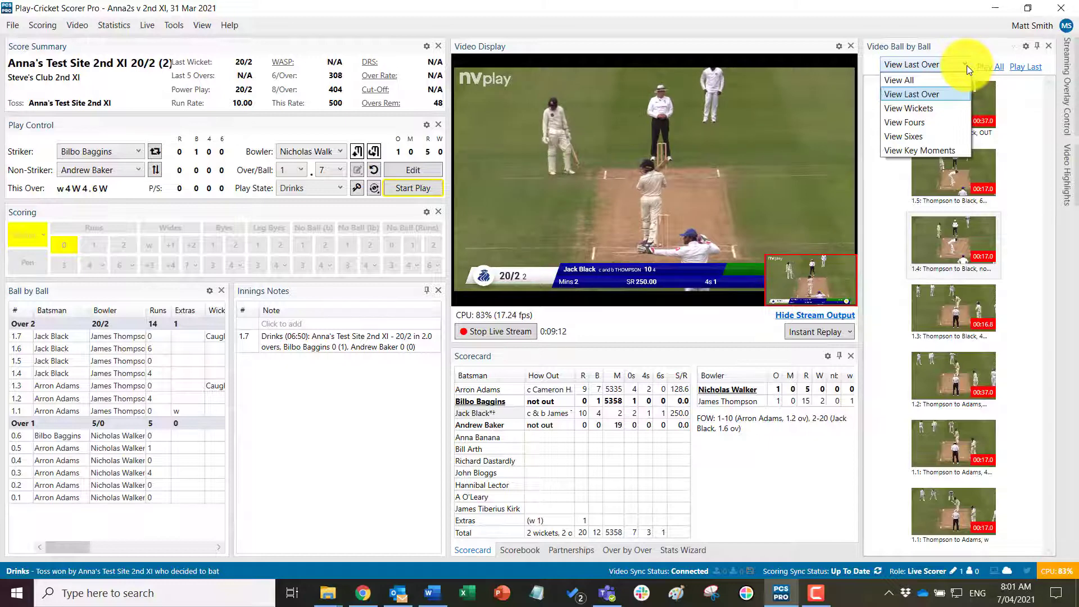
click(967, 65)
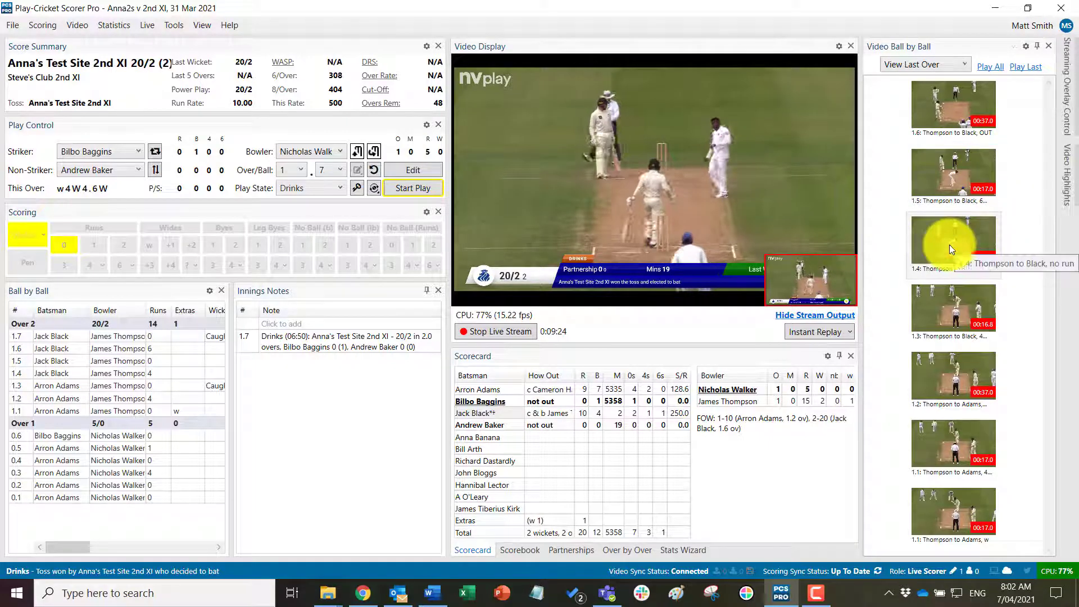
Add the clips of ball 1.4 (no run) and ball 1.6 (OUT) to the current video package.
right_click(931, 244)
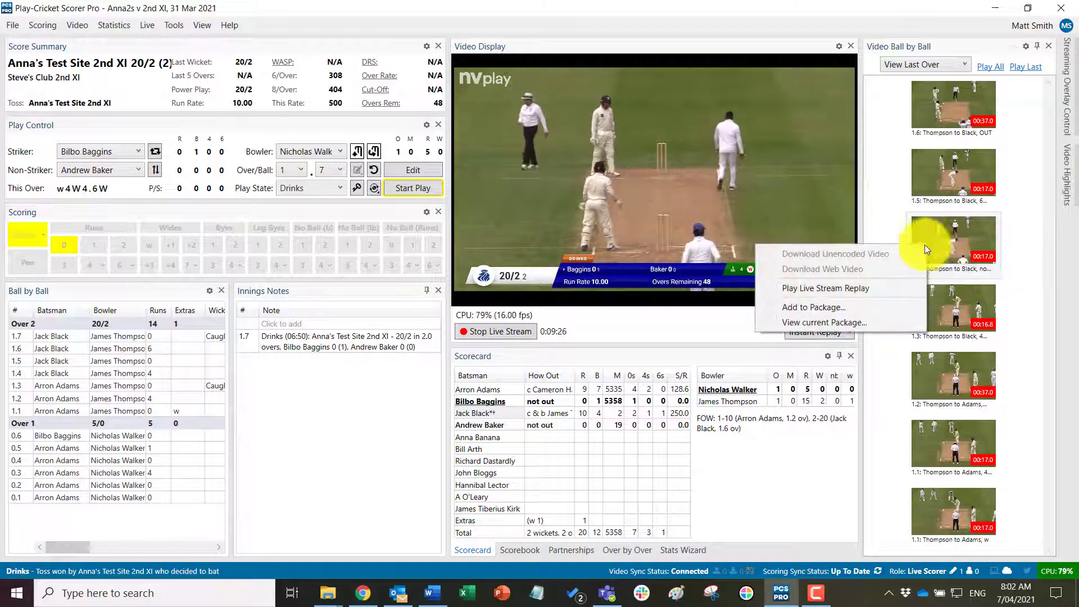
click(815, 307)
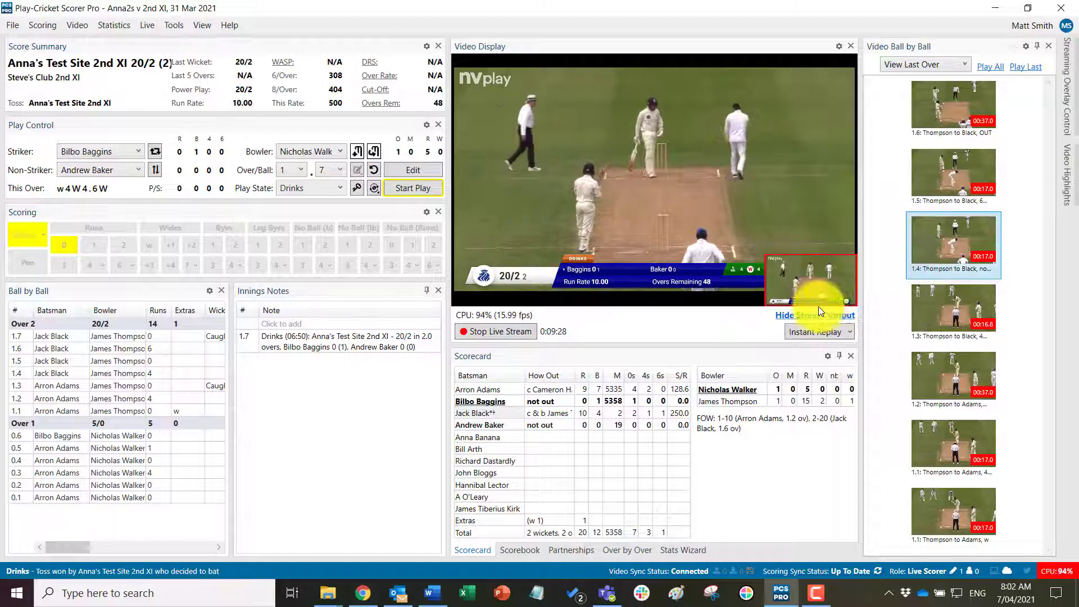
right_click(950, 113)
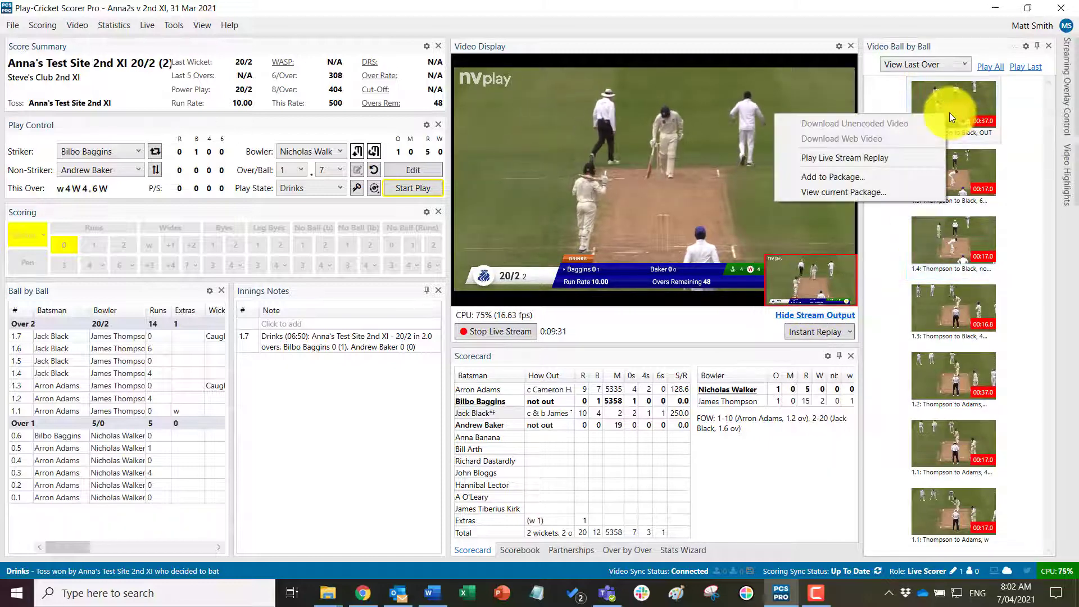
click(842, 177)
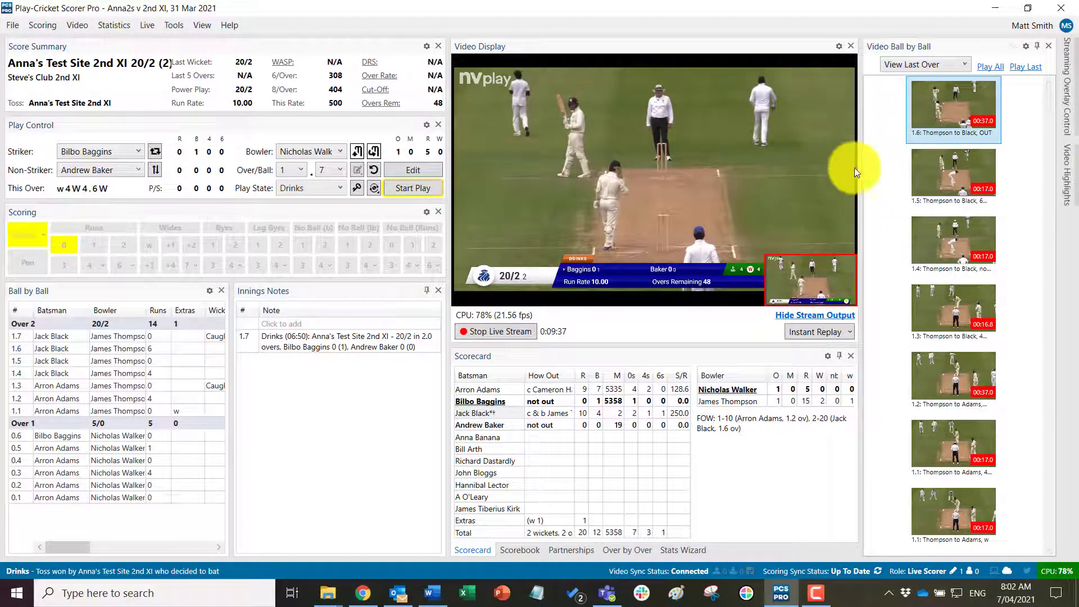
View the current package and move the 1.4 no-run clip ahead of the 1.5 clip in the video timeline.
right_click(960, 116)
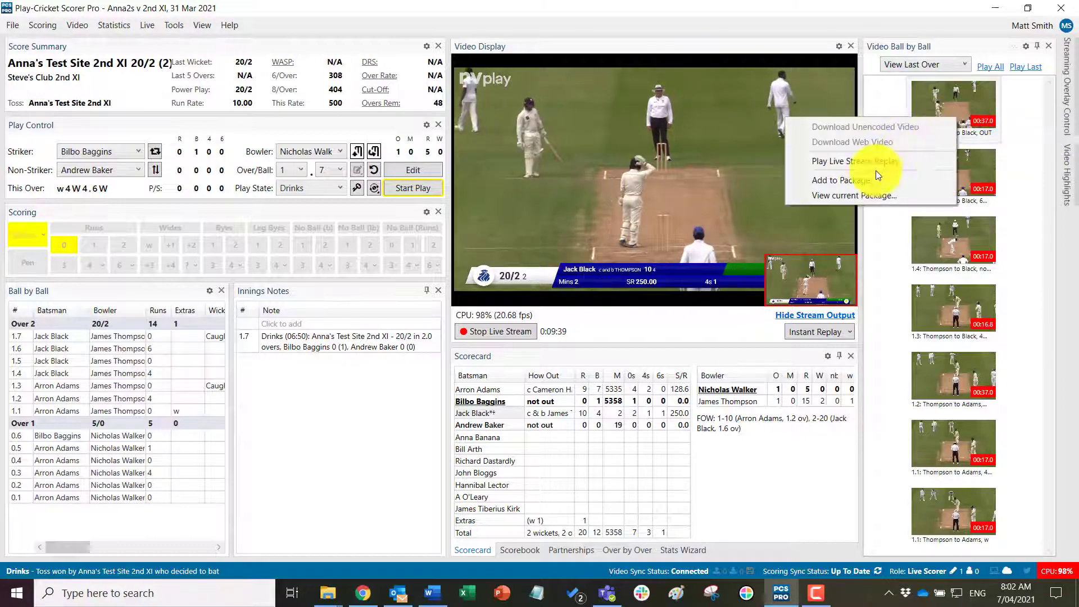
click(853, 194)
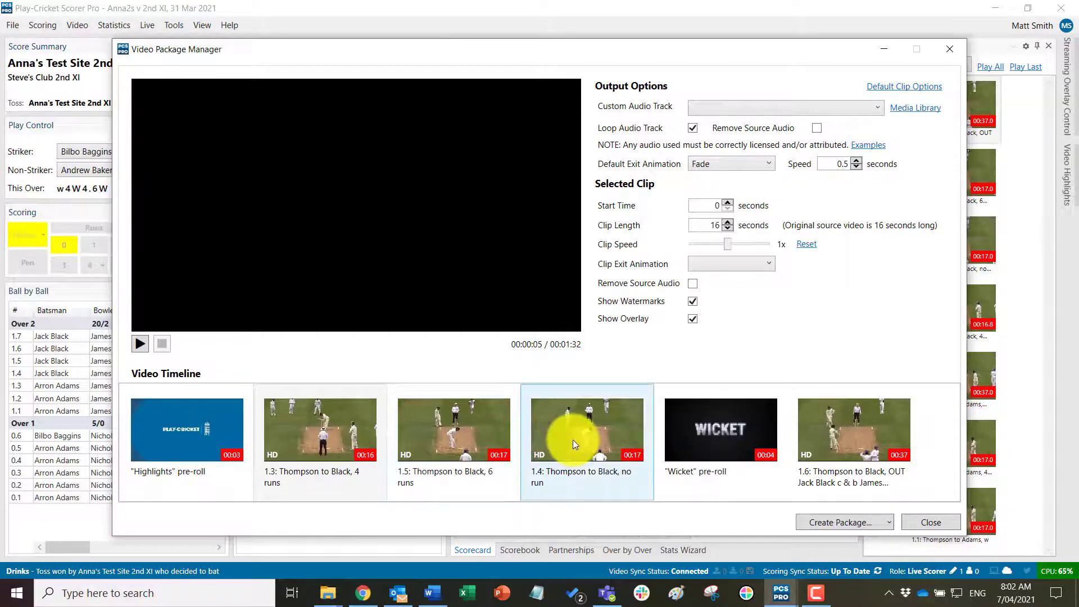
drag(573, 439, 423, 441)
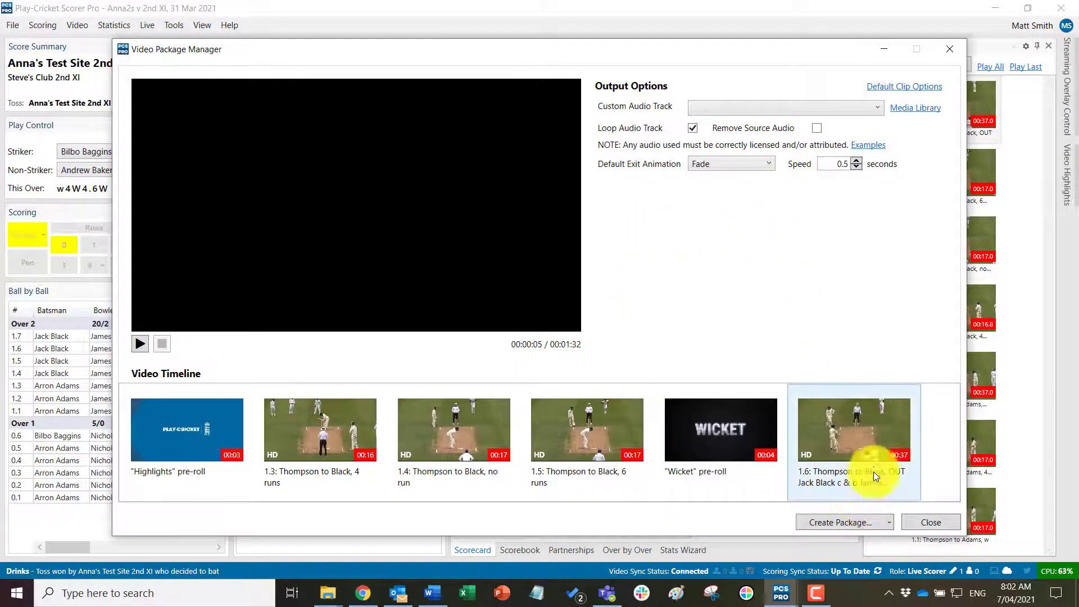
Move the package manager clear of the ball-by-ball clips and play the reordered package into the live stream.
drag(828, 52, 730, 42)
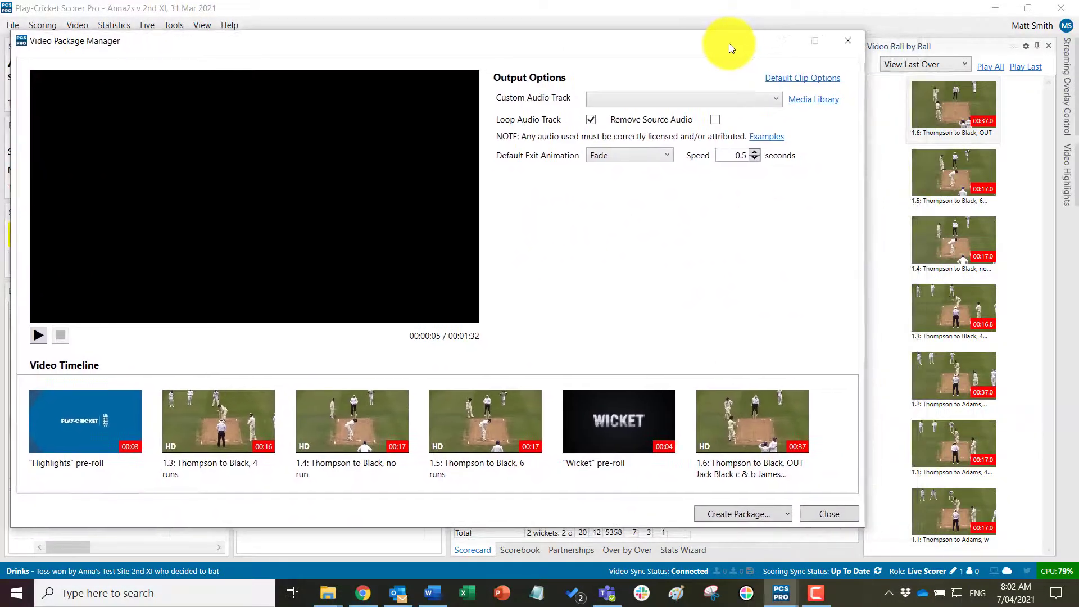
click(786, 515)
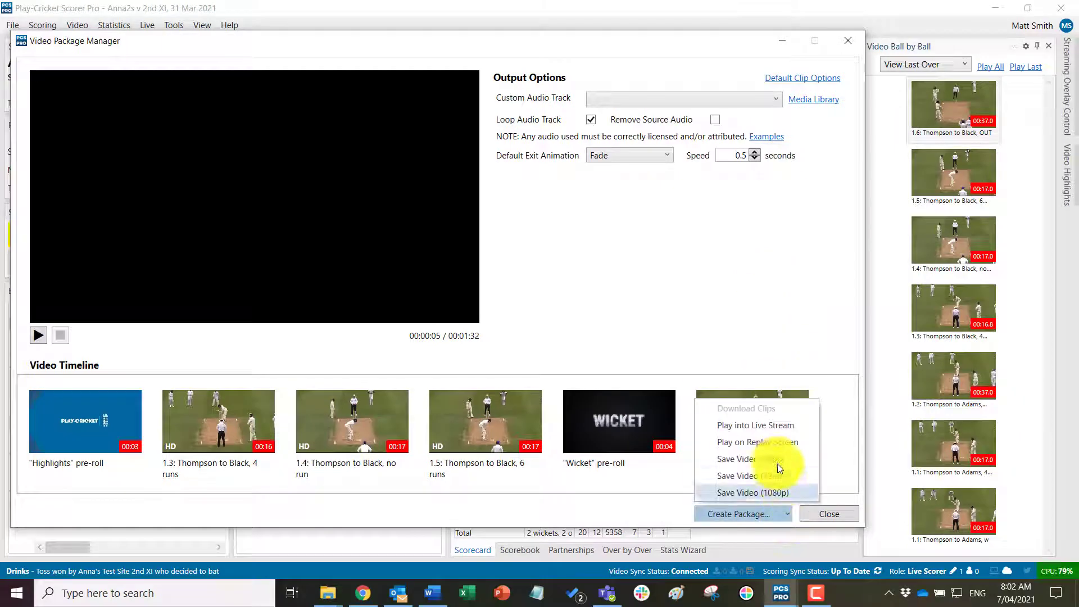
click(761, 428)
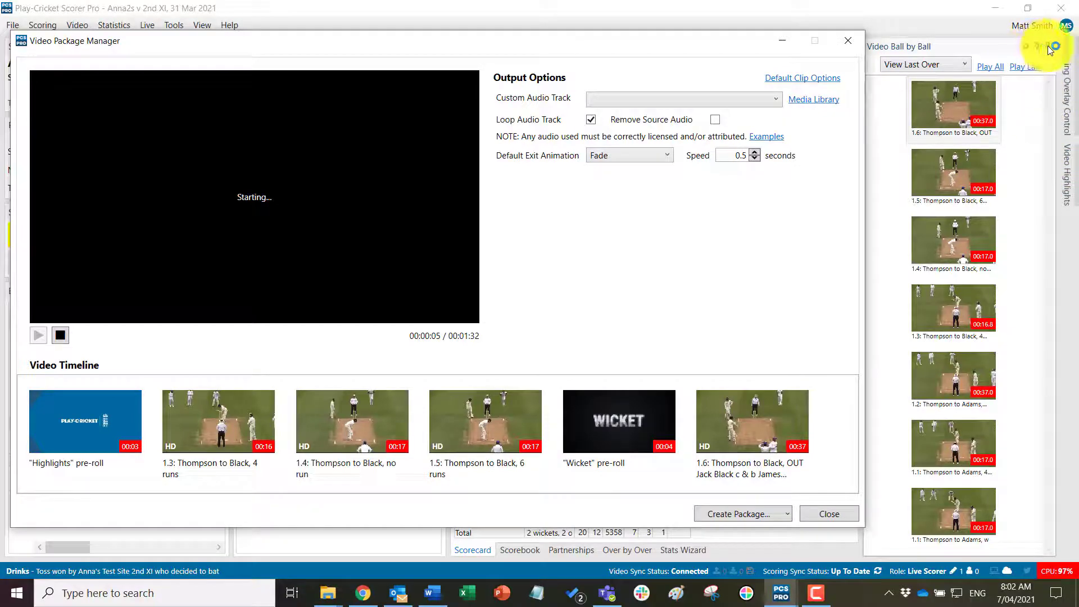
Minimise the package manager and close the Video Ball by Ball panel.
click(787, 40)
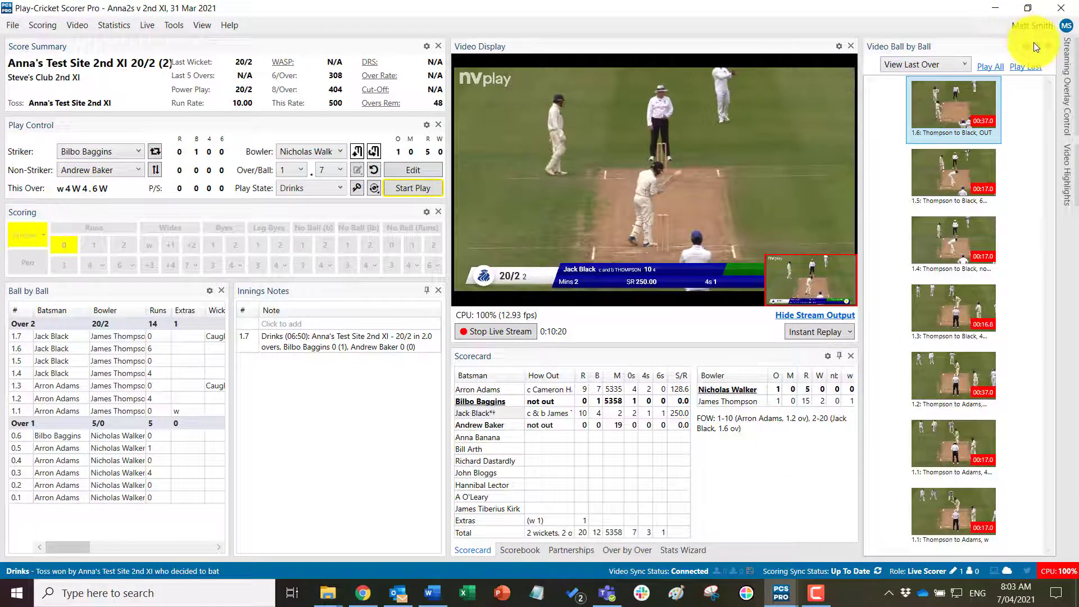
click(1050, 46)
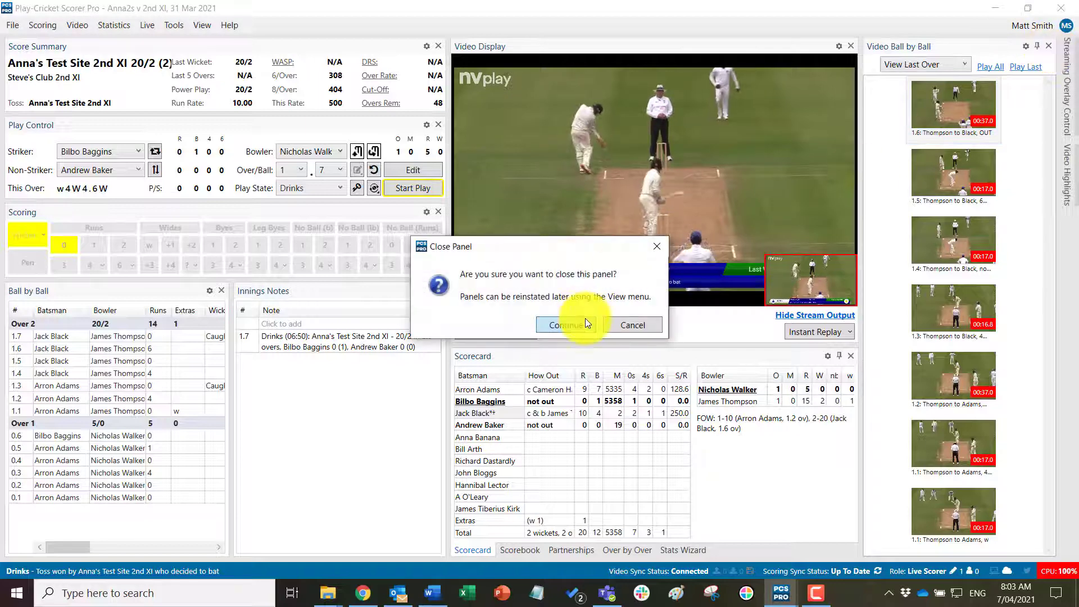
click(585, 321)
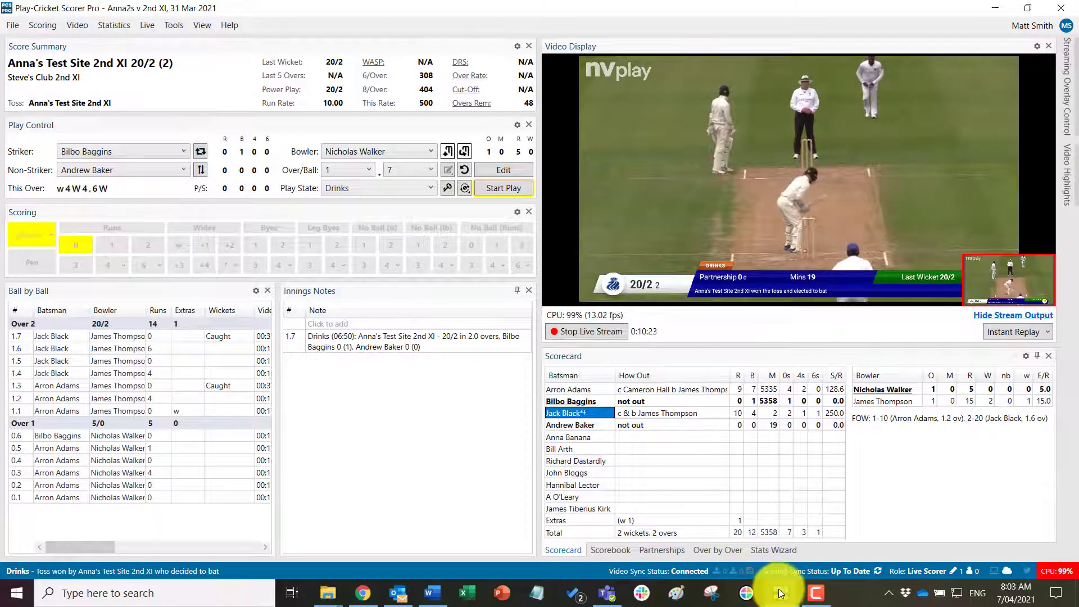
Restore the package manager to check the live stream playback, and close it.
mouse_move(781, 593)
click(852, 533)
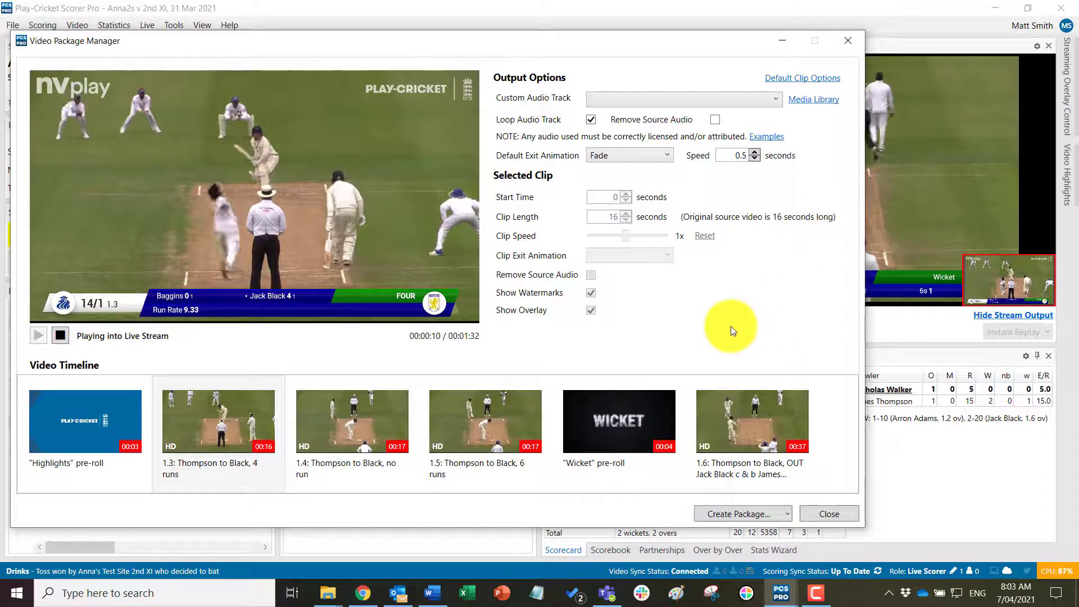
click(825, 515)
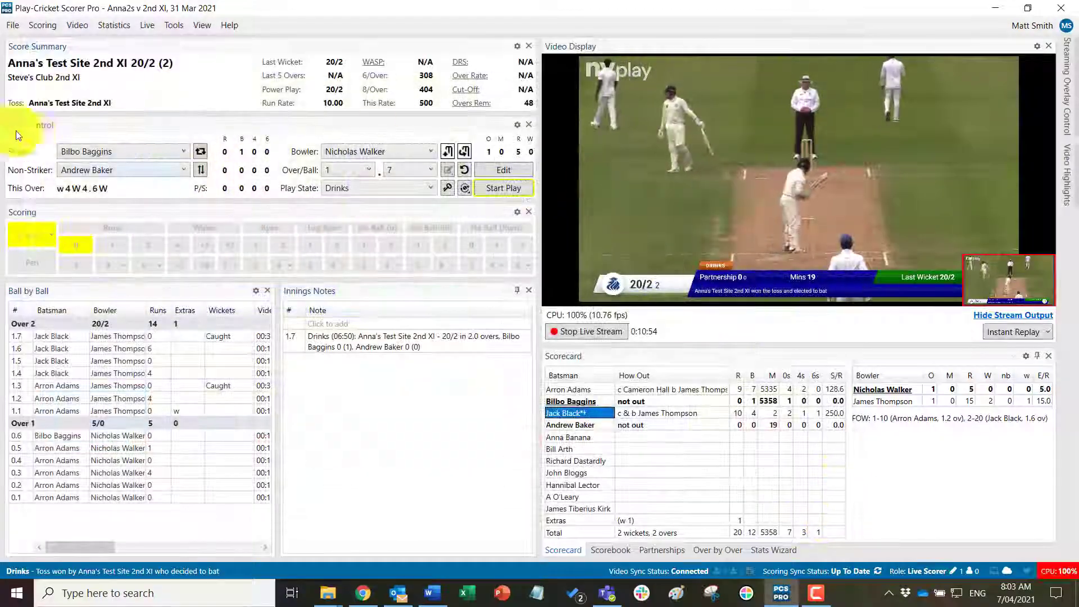